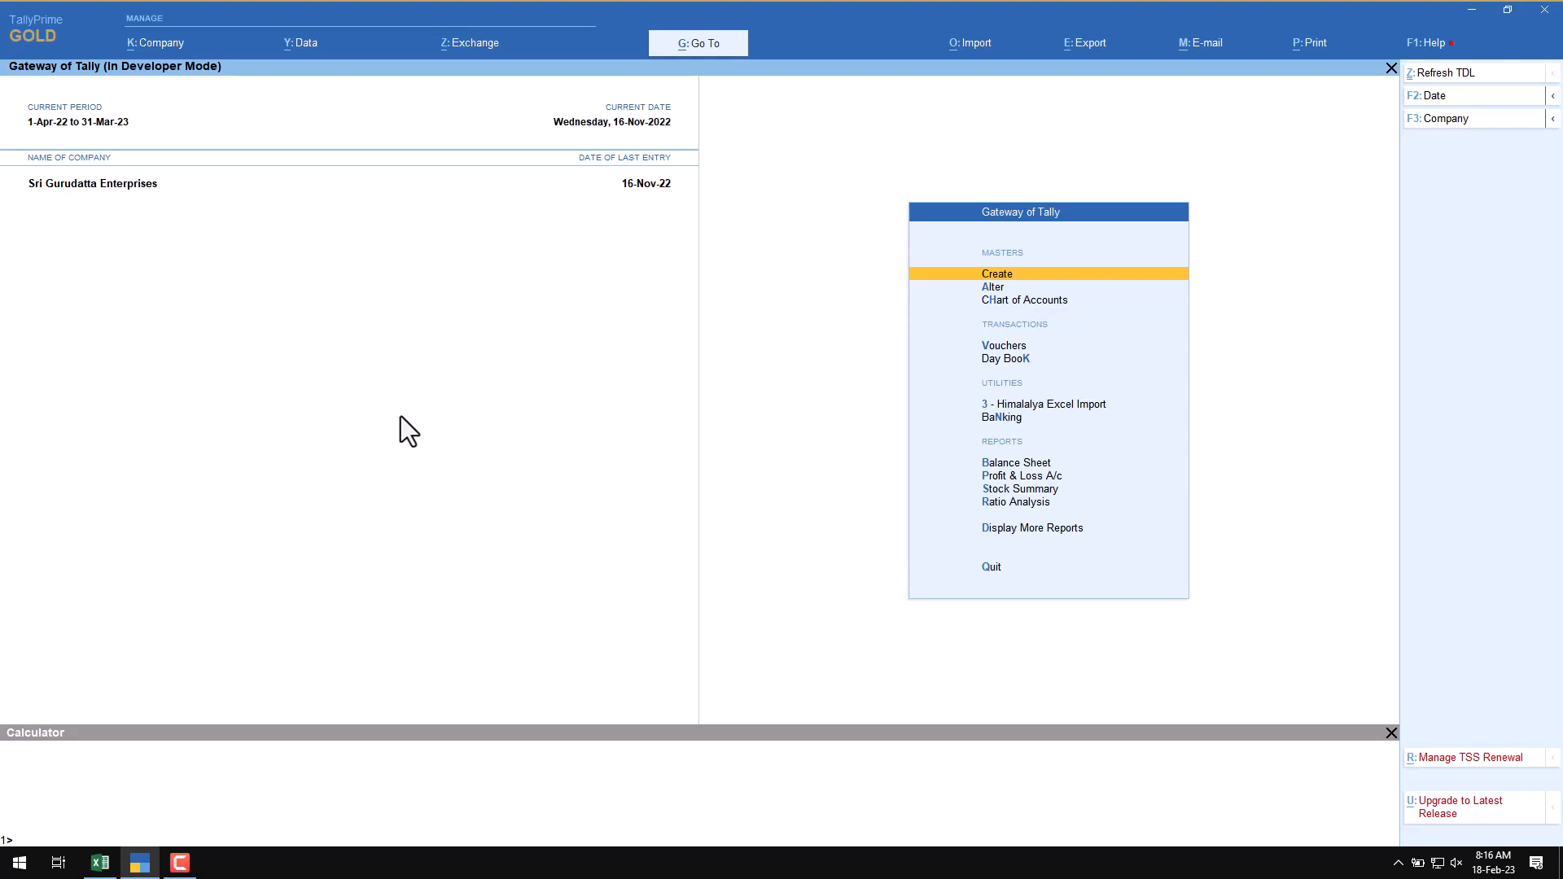
Step: Switch to the Excel sales register and examine its invoice, retailer, product and rate columns
left_click(99, 863)
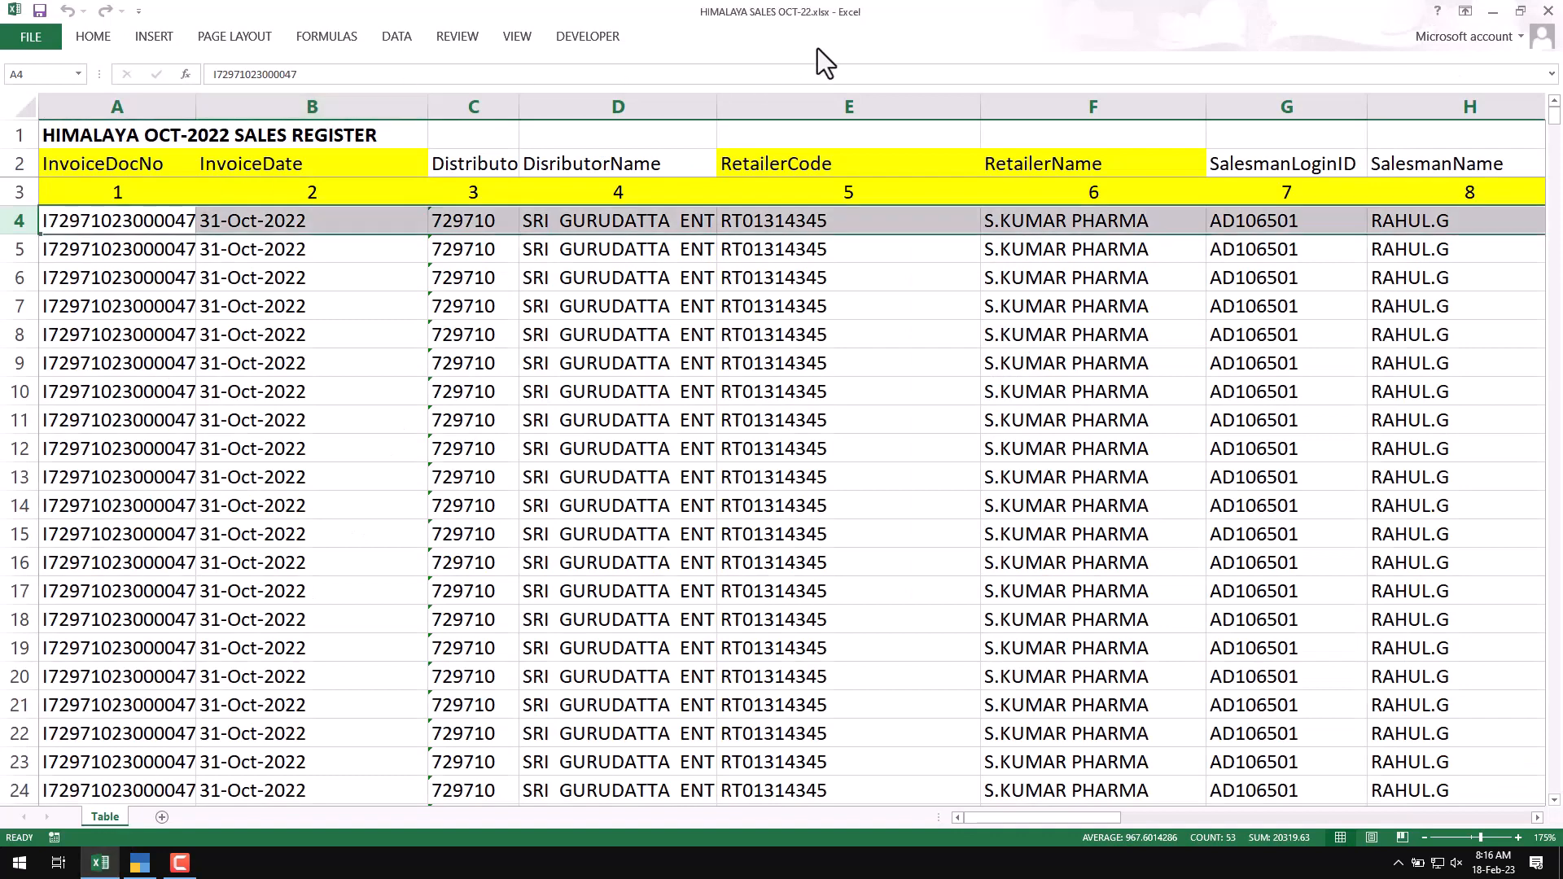
left_click(95, 245)
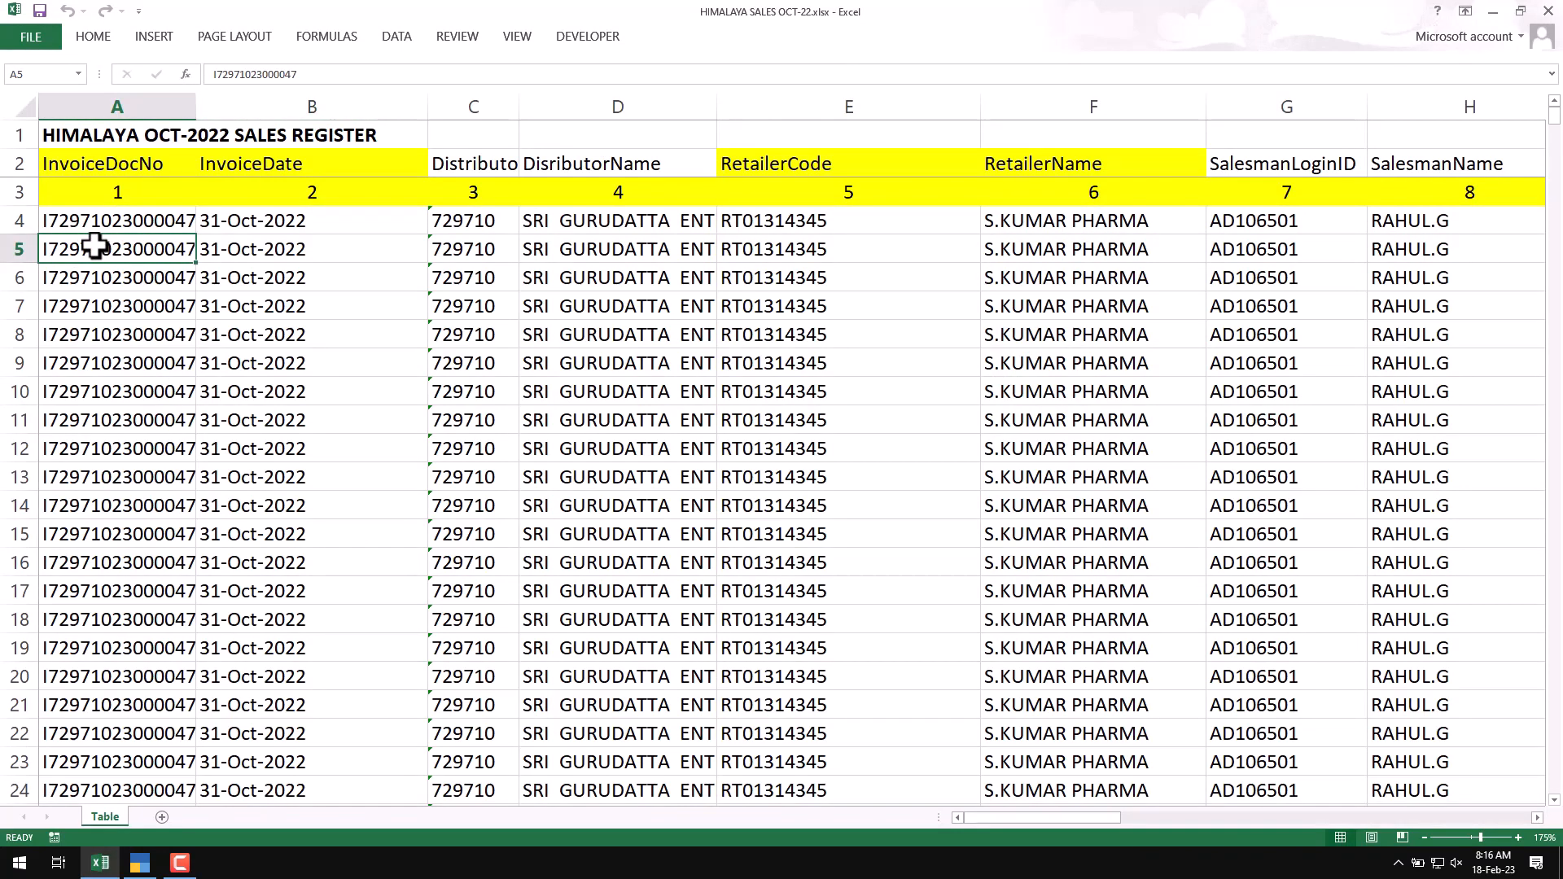
key("Up")
key("Up")
key("Up")
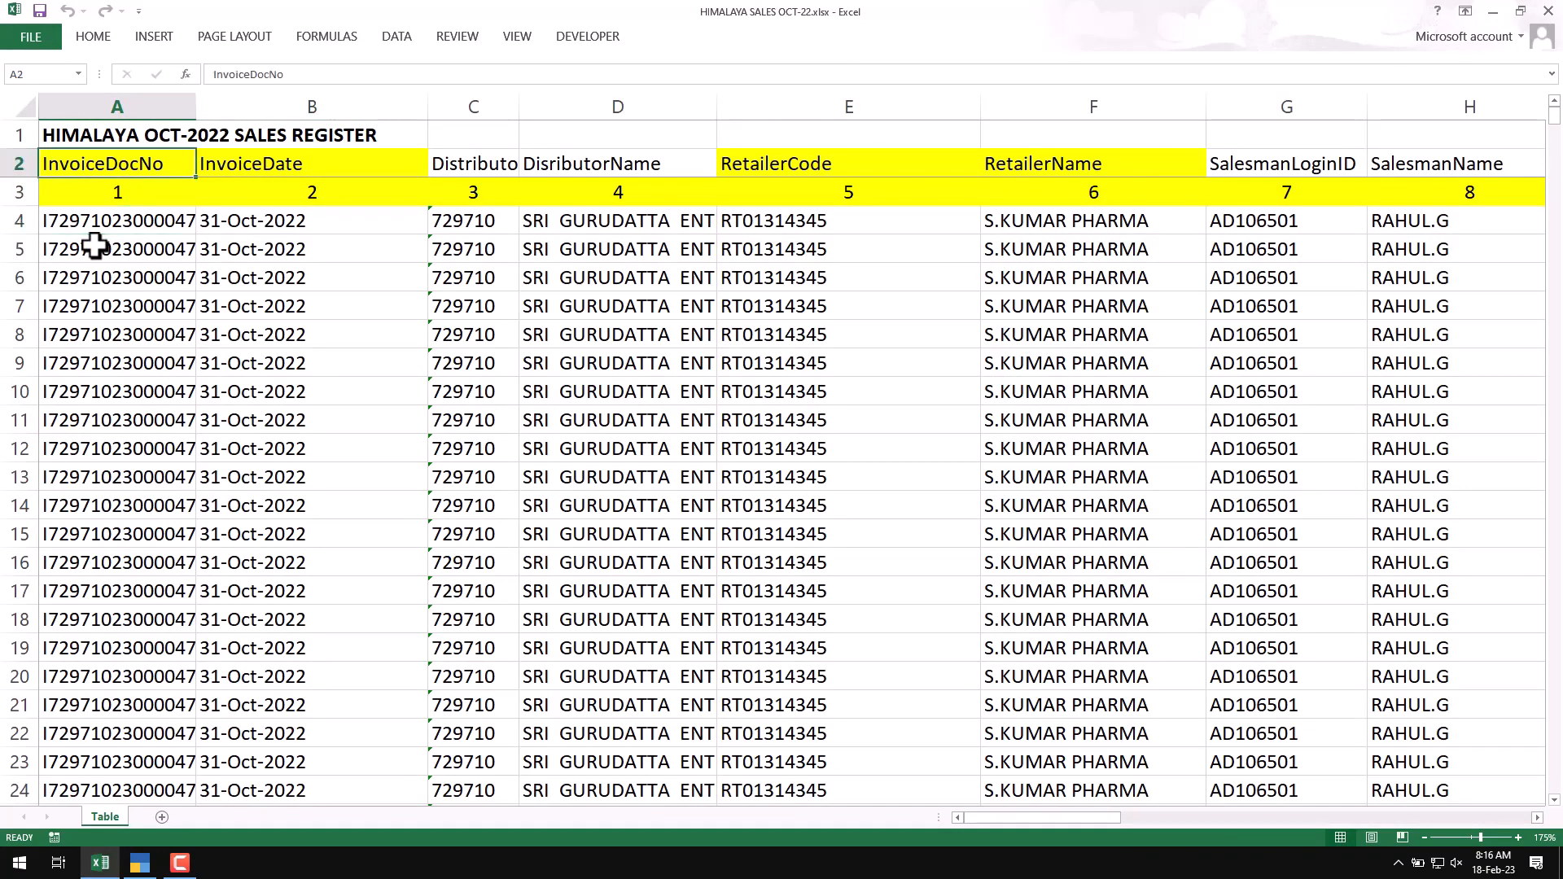
left_click(1100, 269)
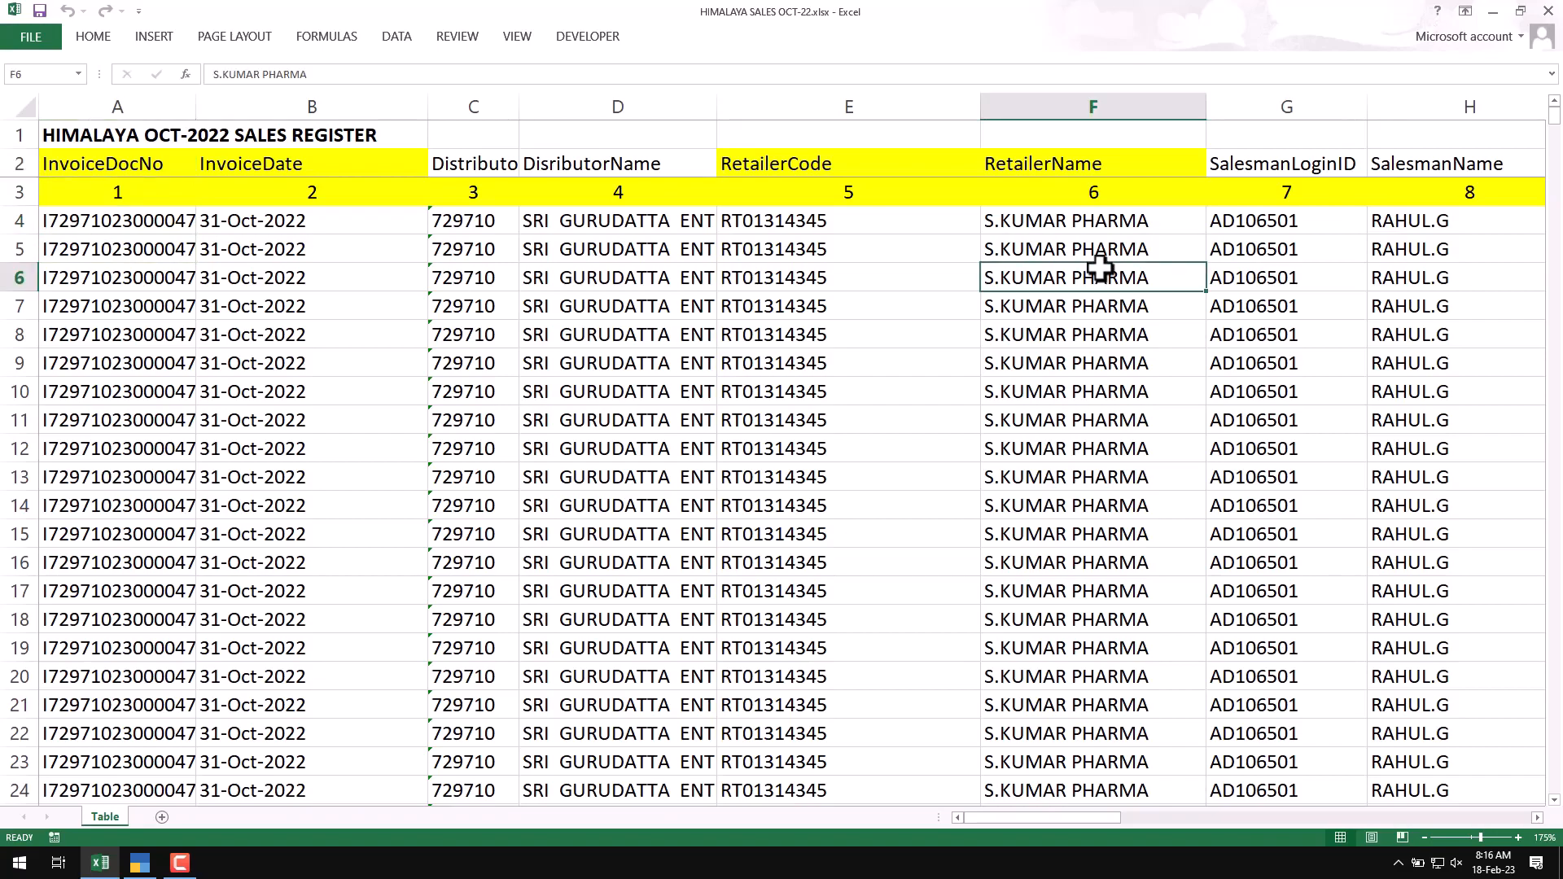
key("Right")
key("Right")
key("Right")
key("Right")
key("Right")
key("Right")
key("Right")
key("Right")
key("Right")
key("Right")
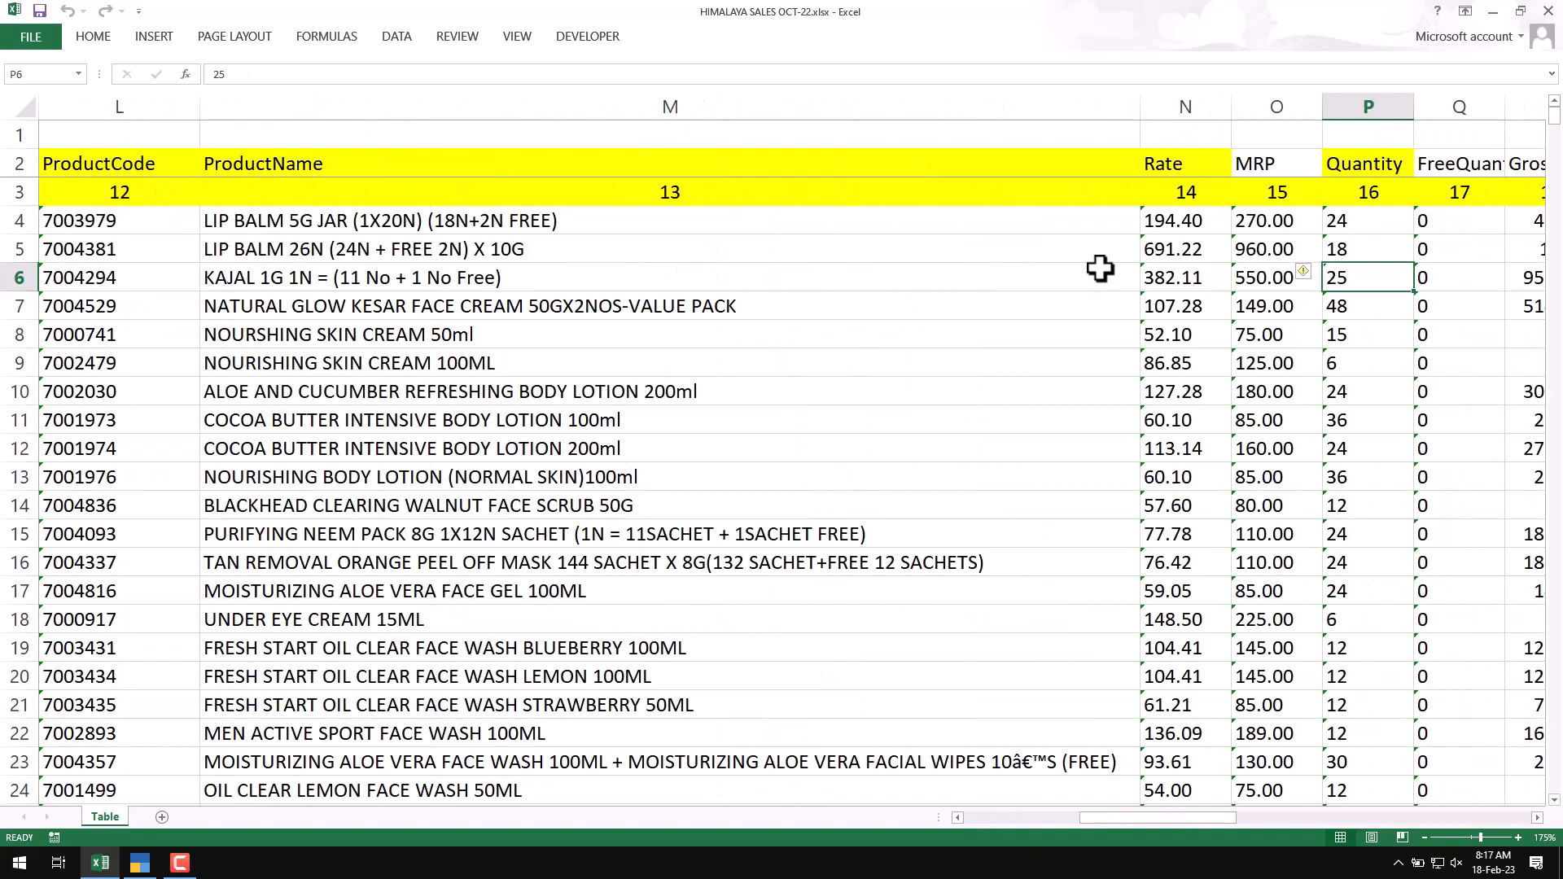
key("Left")
key("Left")
key("Left")
key("Left")
key("Left")
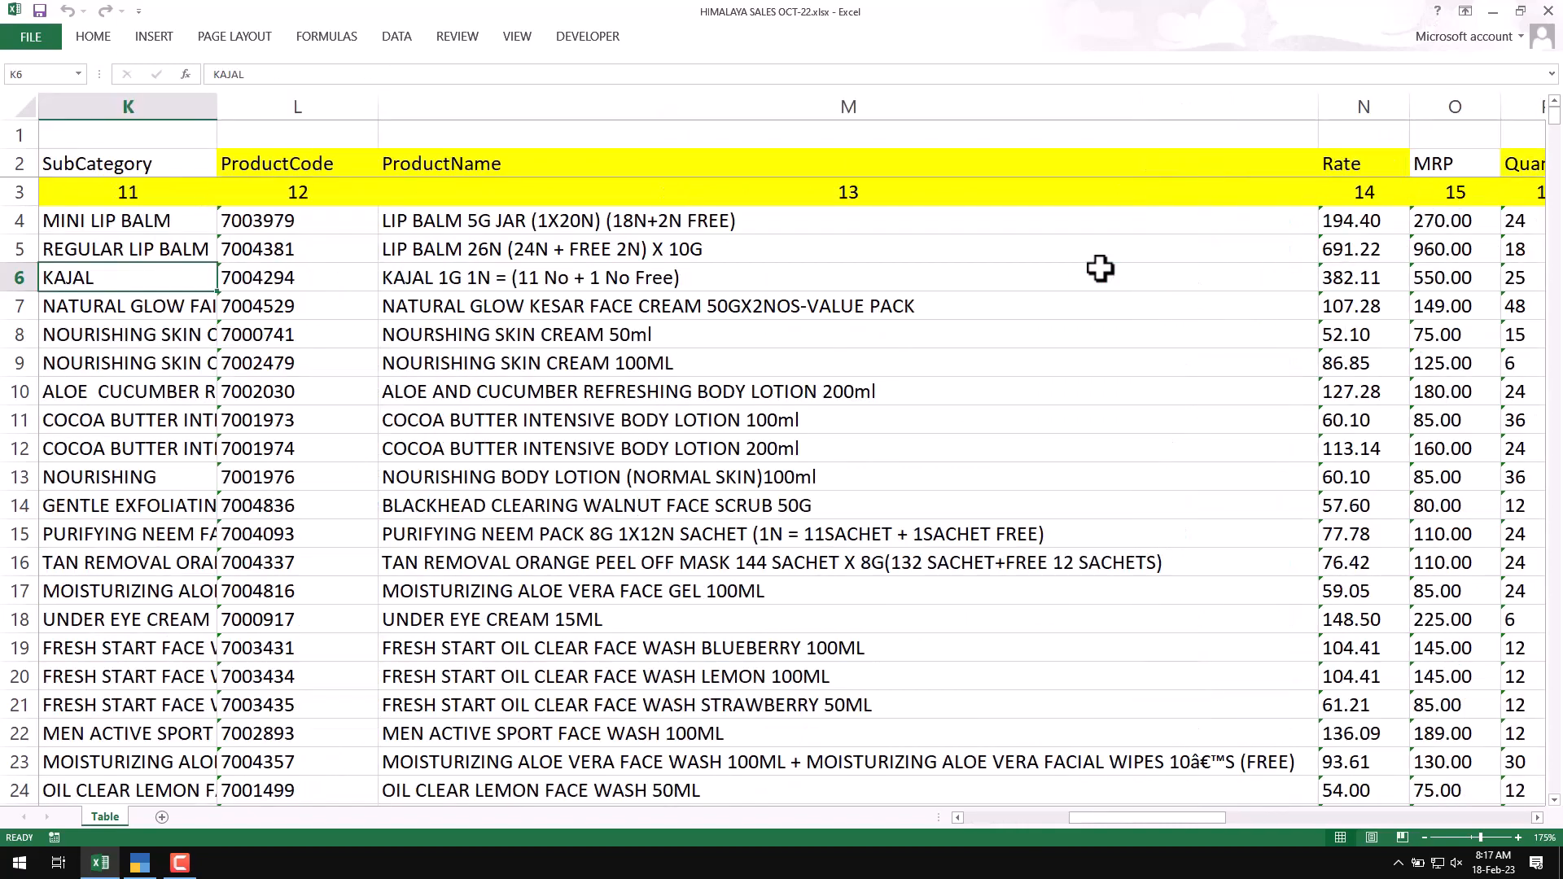
key("Right")
key("Right")
Step: Examine the register's quantity, discount, taxable value, GST and net amount columns, ending back at the invoice date column
key("Right")
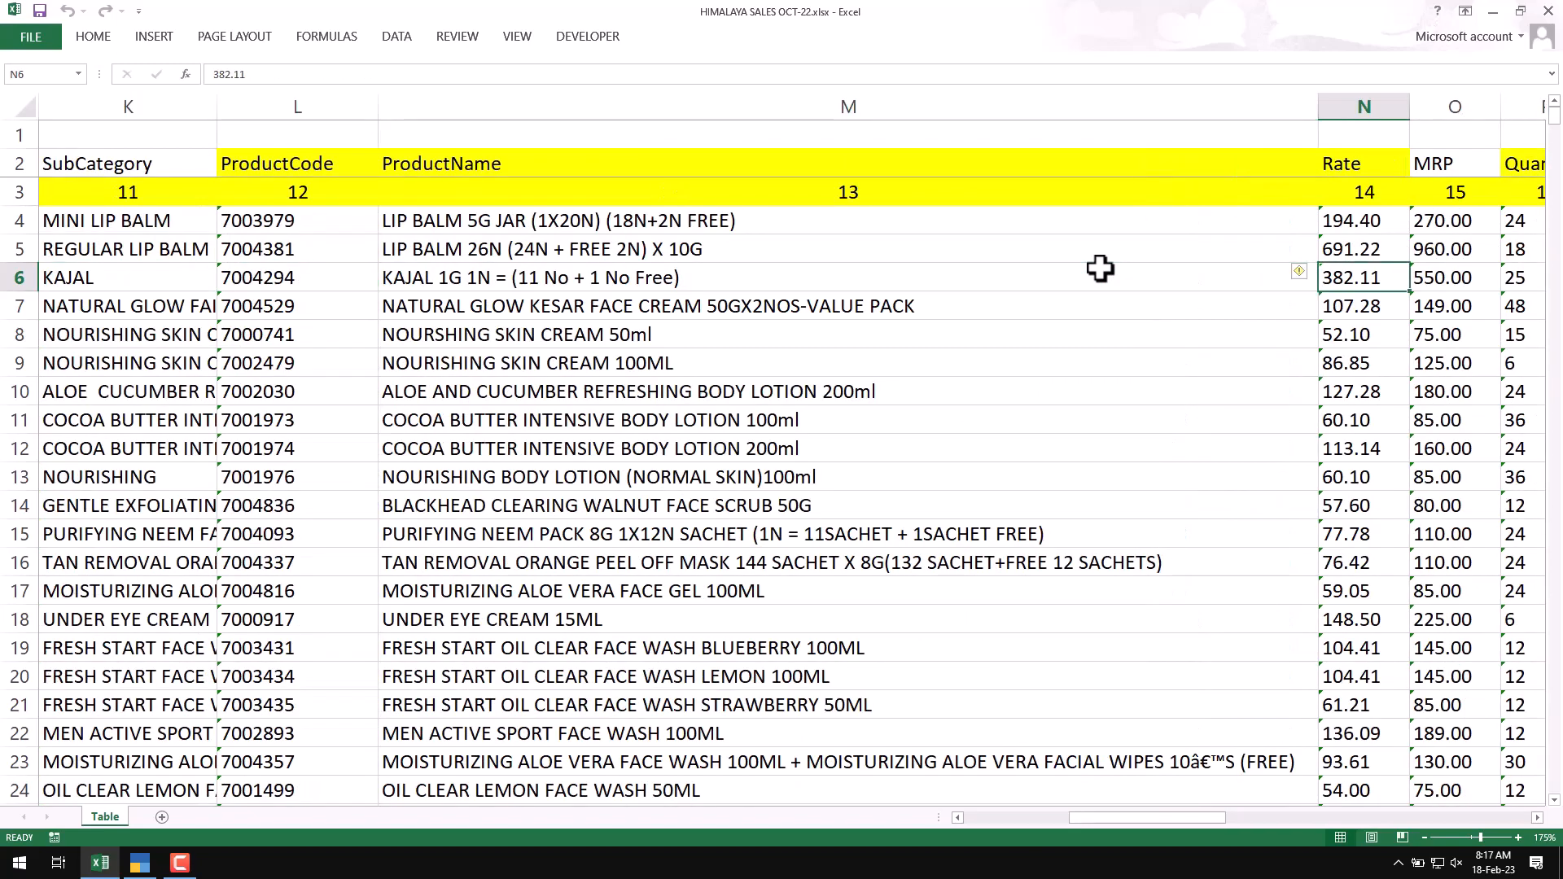
key("Right")
key("Right")
key("Right")
key("Right")
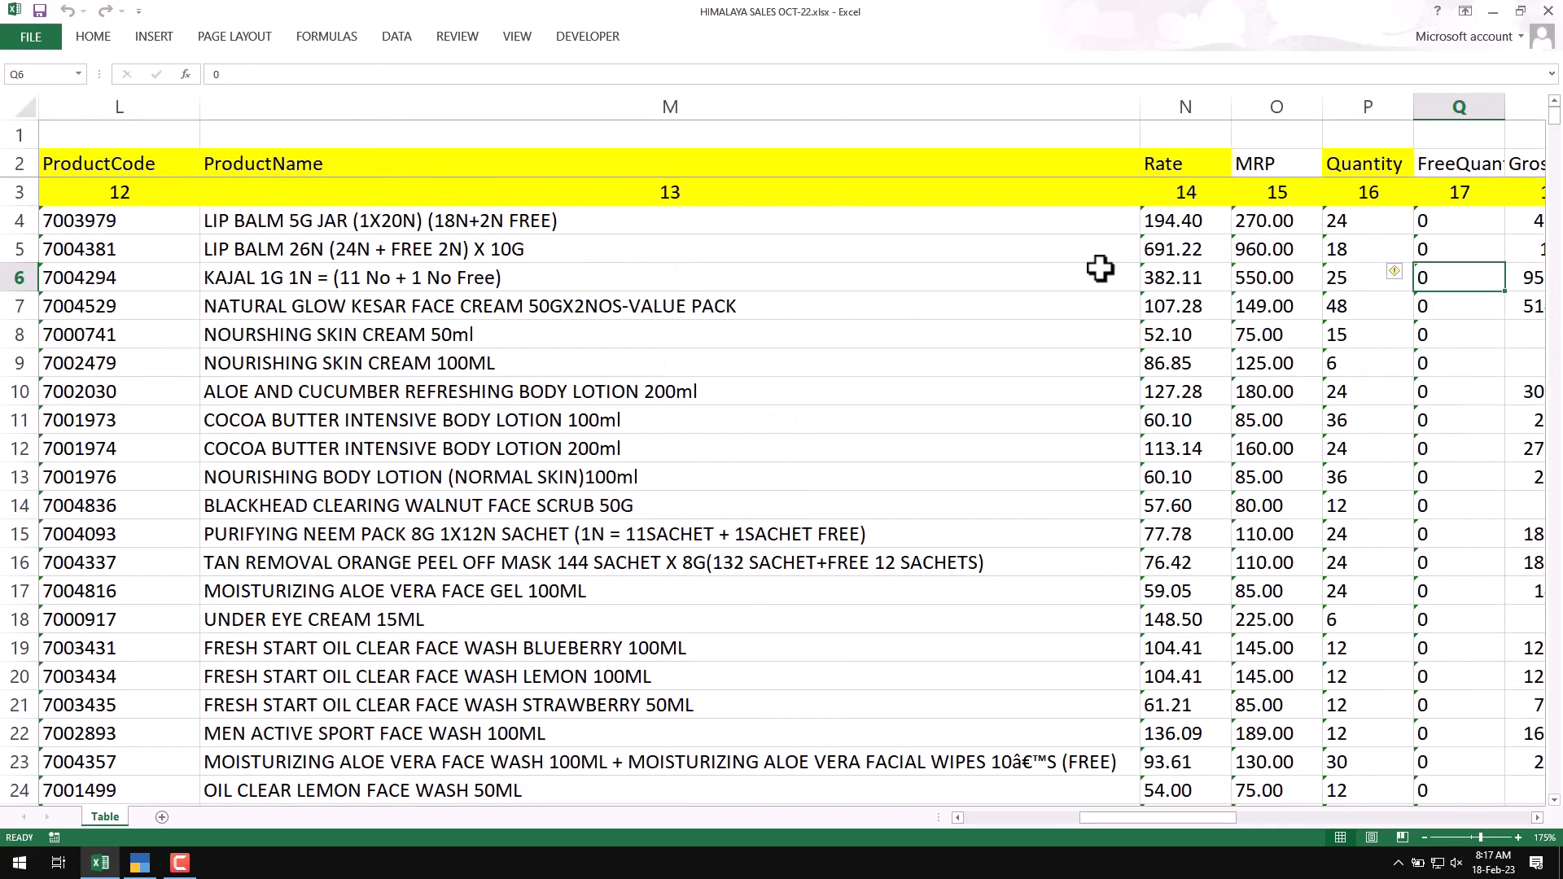
key("Right")
key("Right")
key("Right")
key("Right")
key("Right")
key("Right")
key("Right")
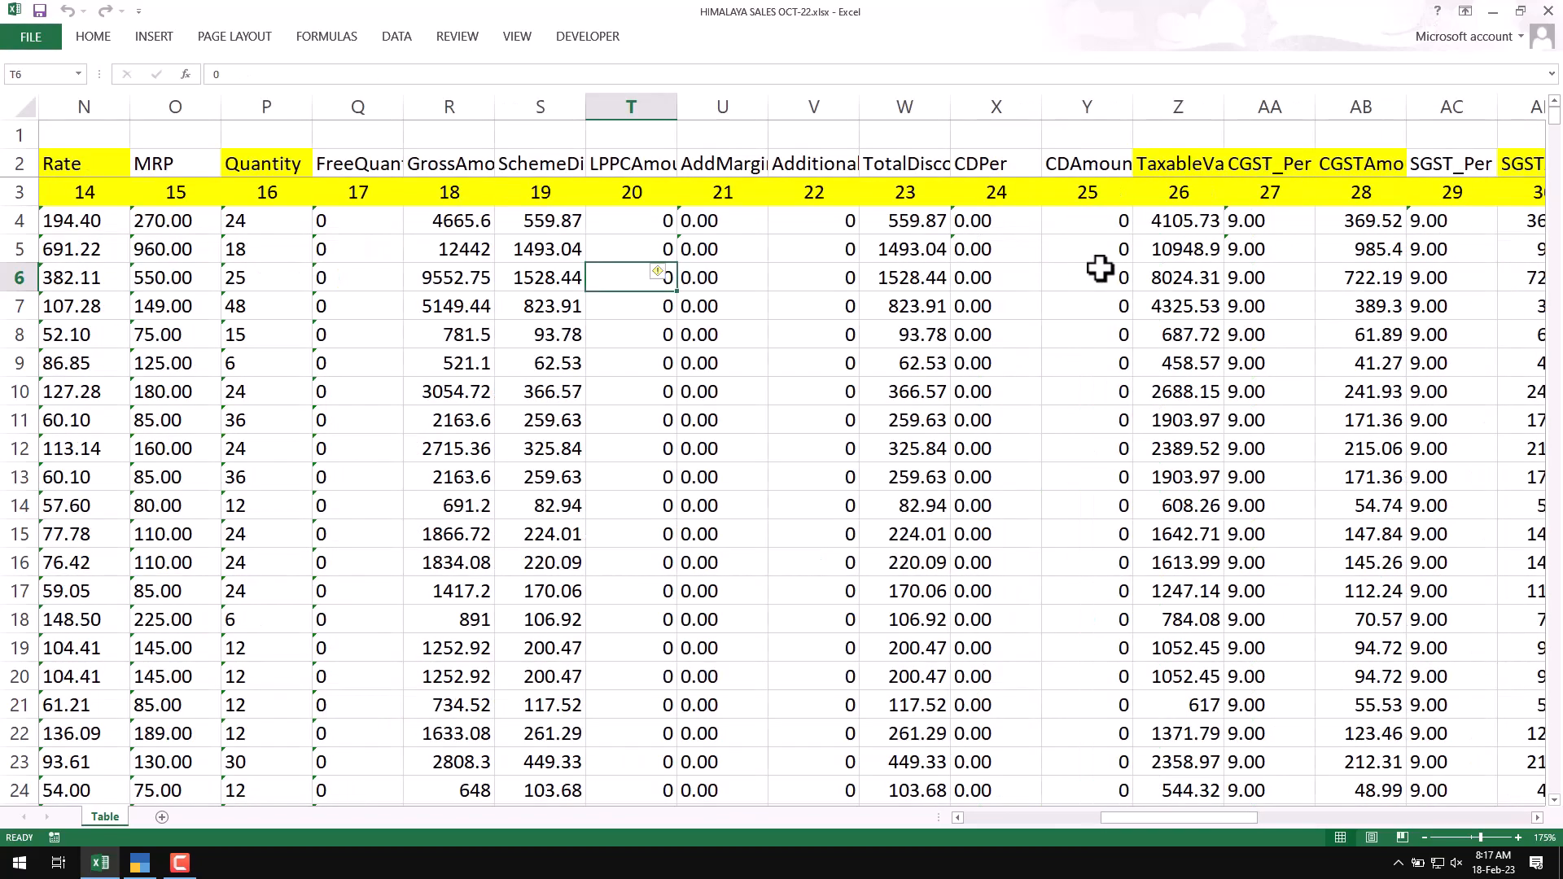
key("Right")
key("Right")
key("Right")
key("Right")
key("Right")
key("Right")
key("Right")
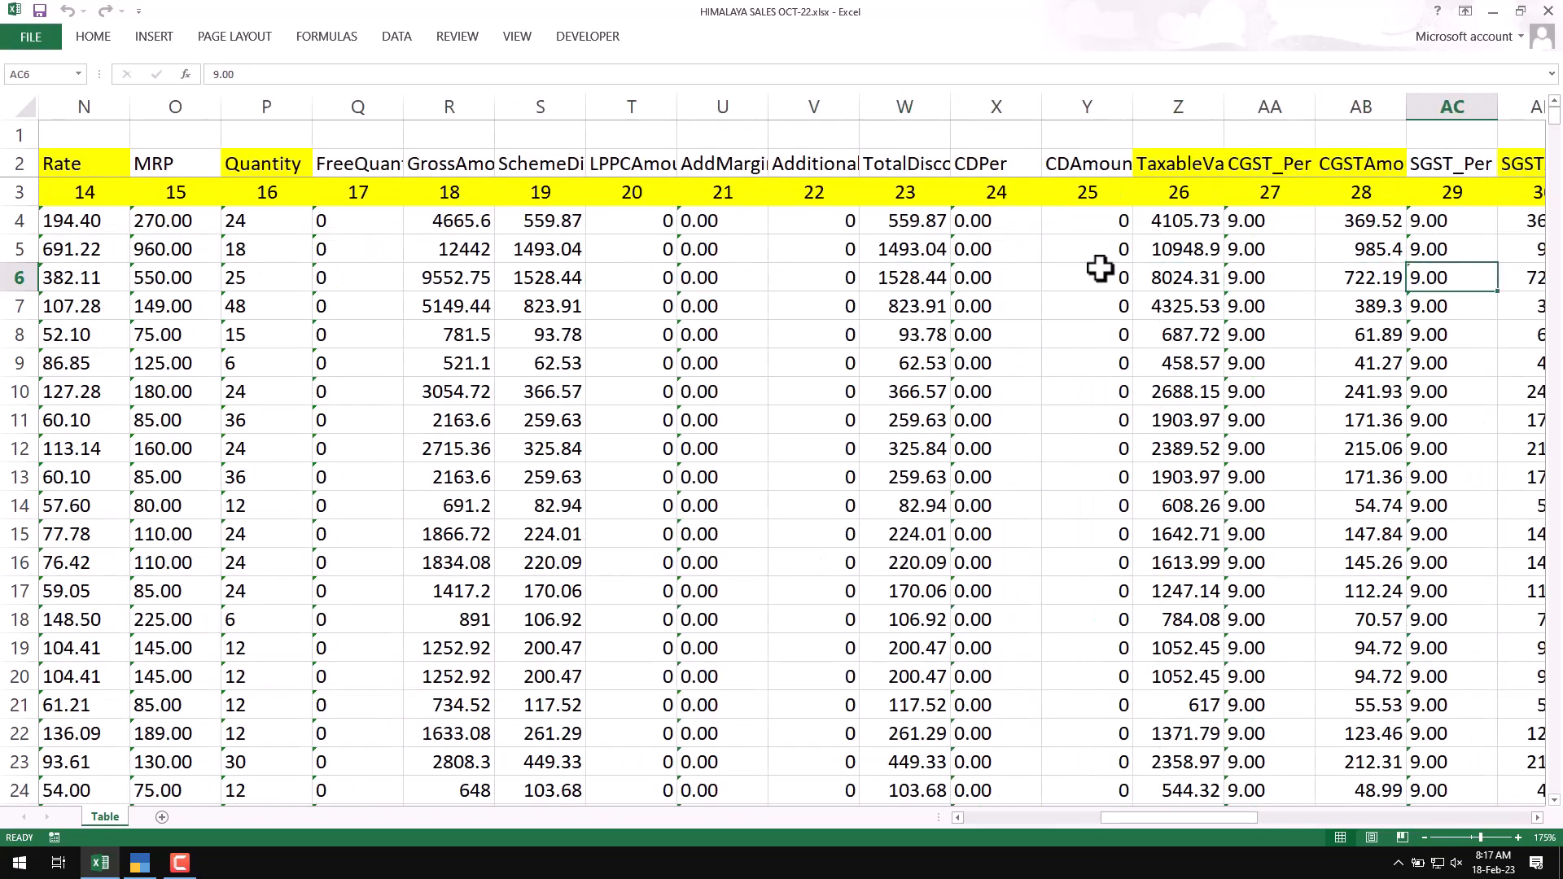
key("Right")
key("Right")
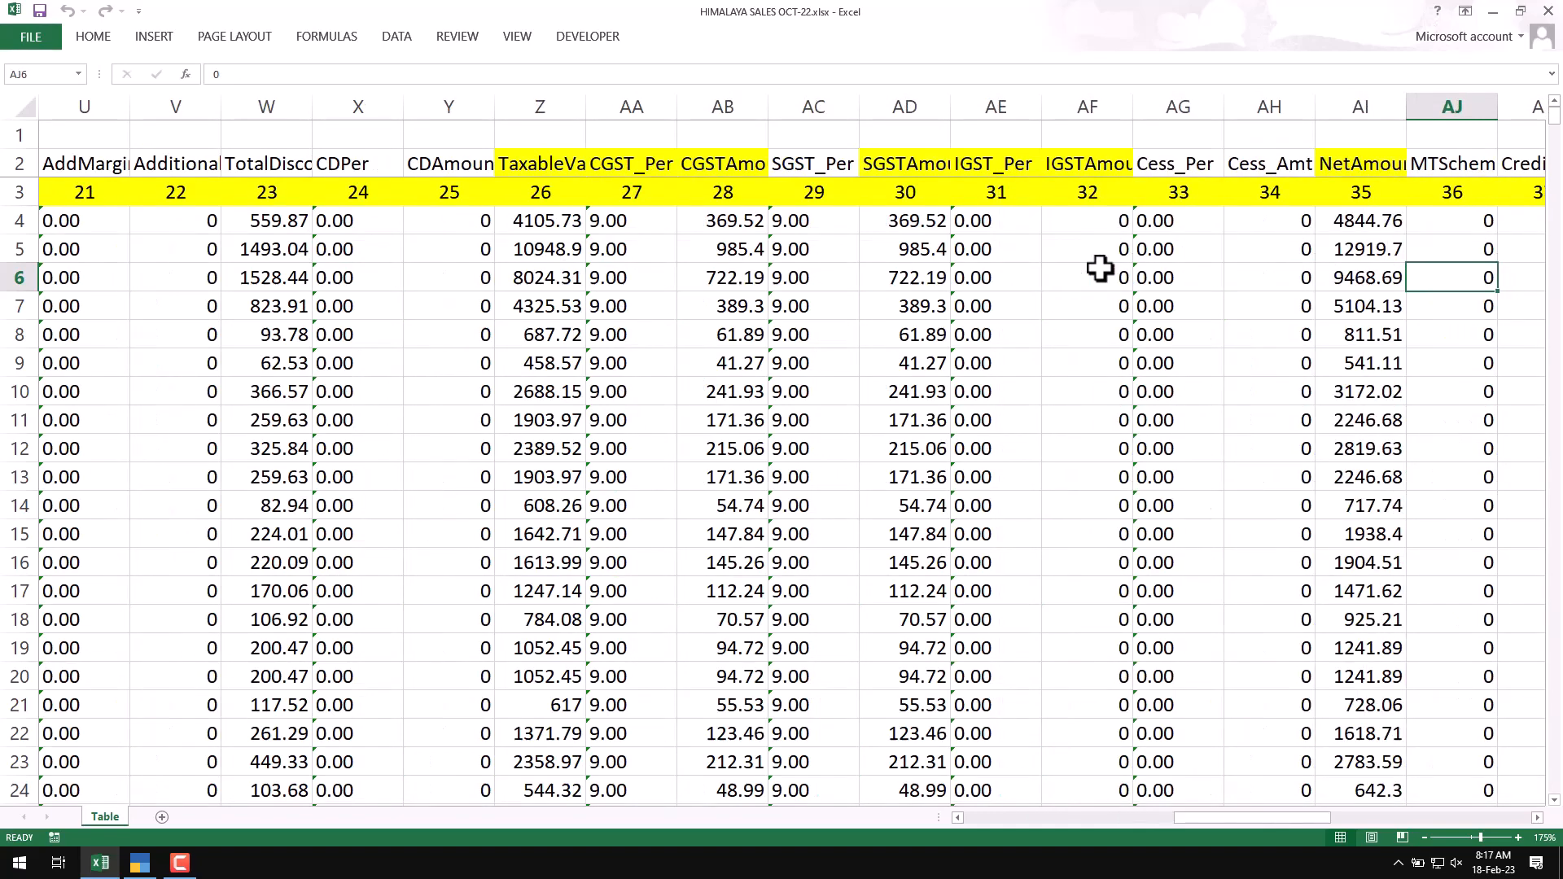
key("Left")
key("Left")
key("Left")
key("Left")
key("Left")
key("Left")
key("Left")
key("Left")
key("Left")
key("Left")
key("Left")
key("Left")
key("Left")
key("Left")
key("Left")
key("Left")
key("Left")
key("Left")
key("Left")
key("Left")
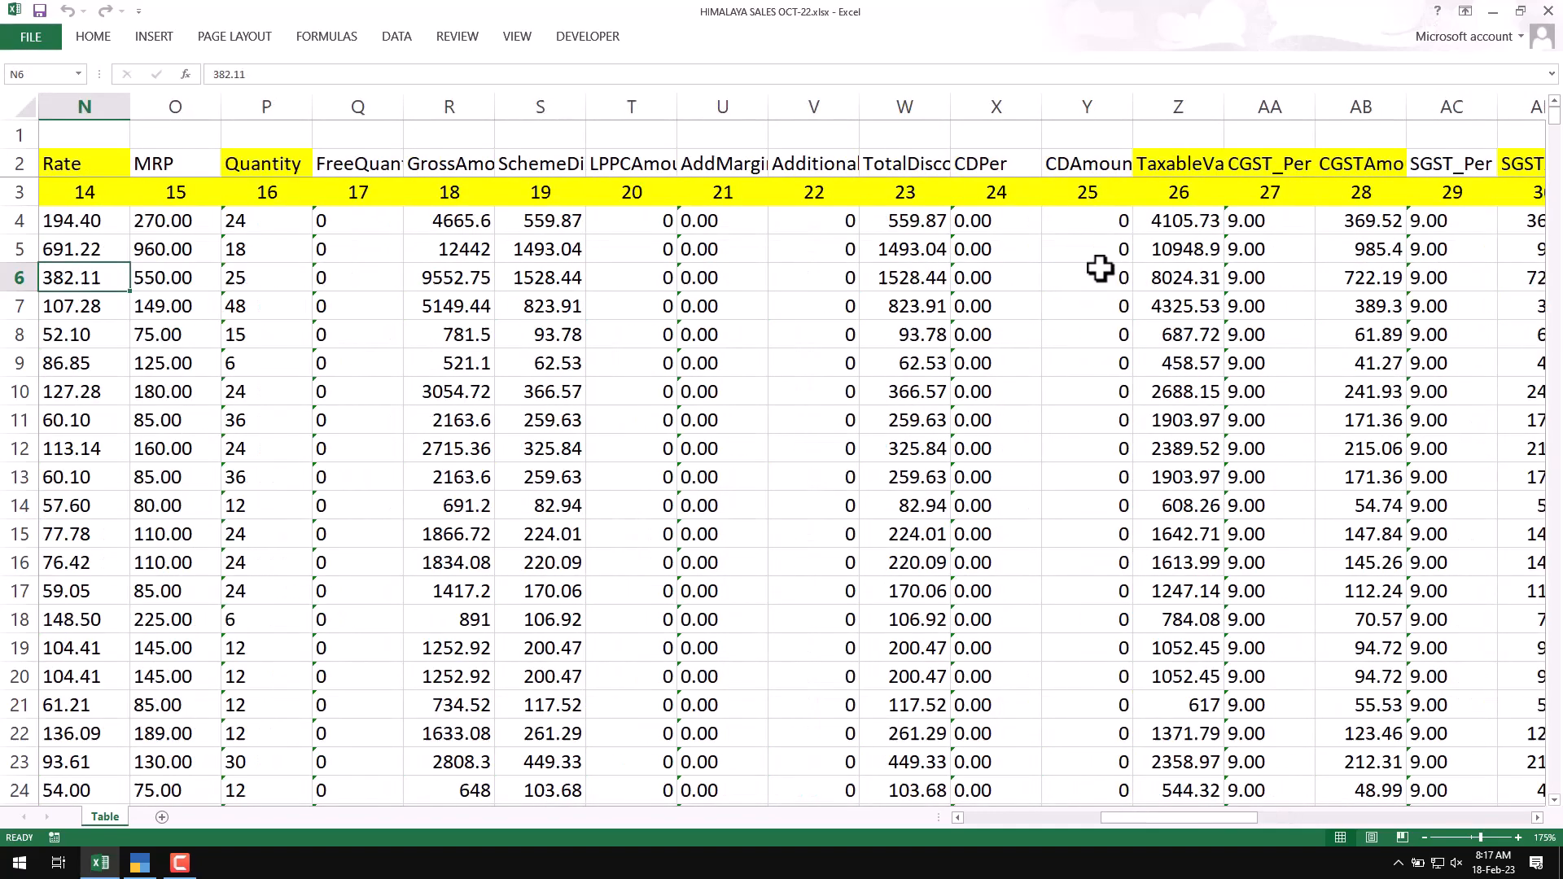
key("Left")
key("Left")
key("Left")
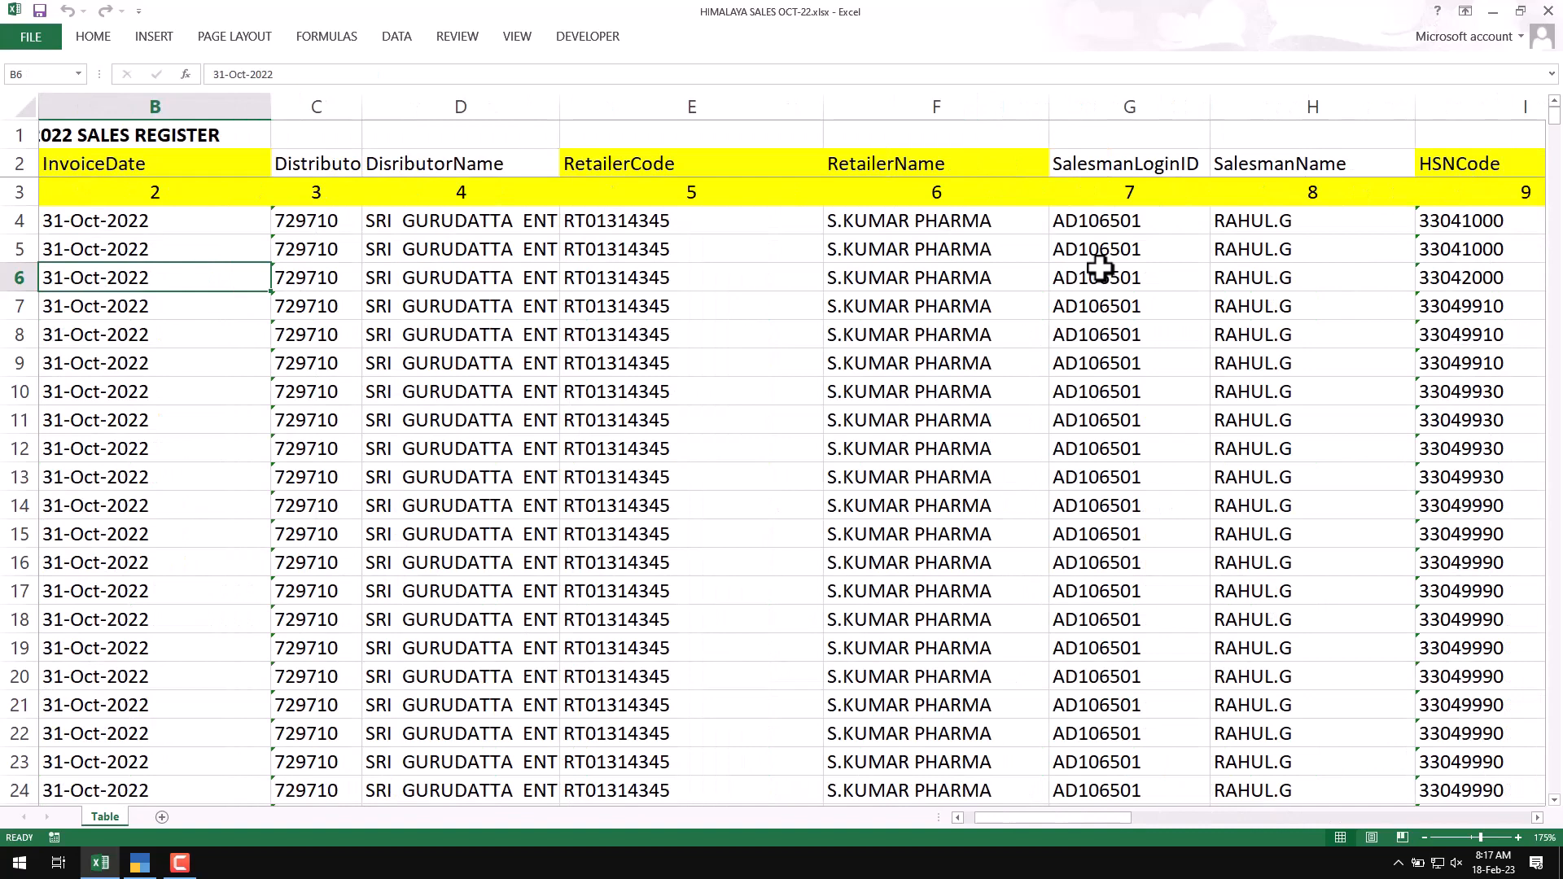
Step: Switch to TallyPrime and review the voucher type and ledger mappings in Himalaya Setup, leaving it without changes
left_click(140, 863)
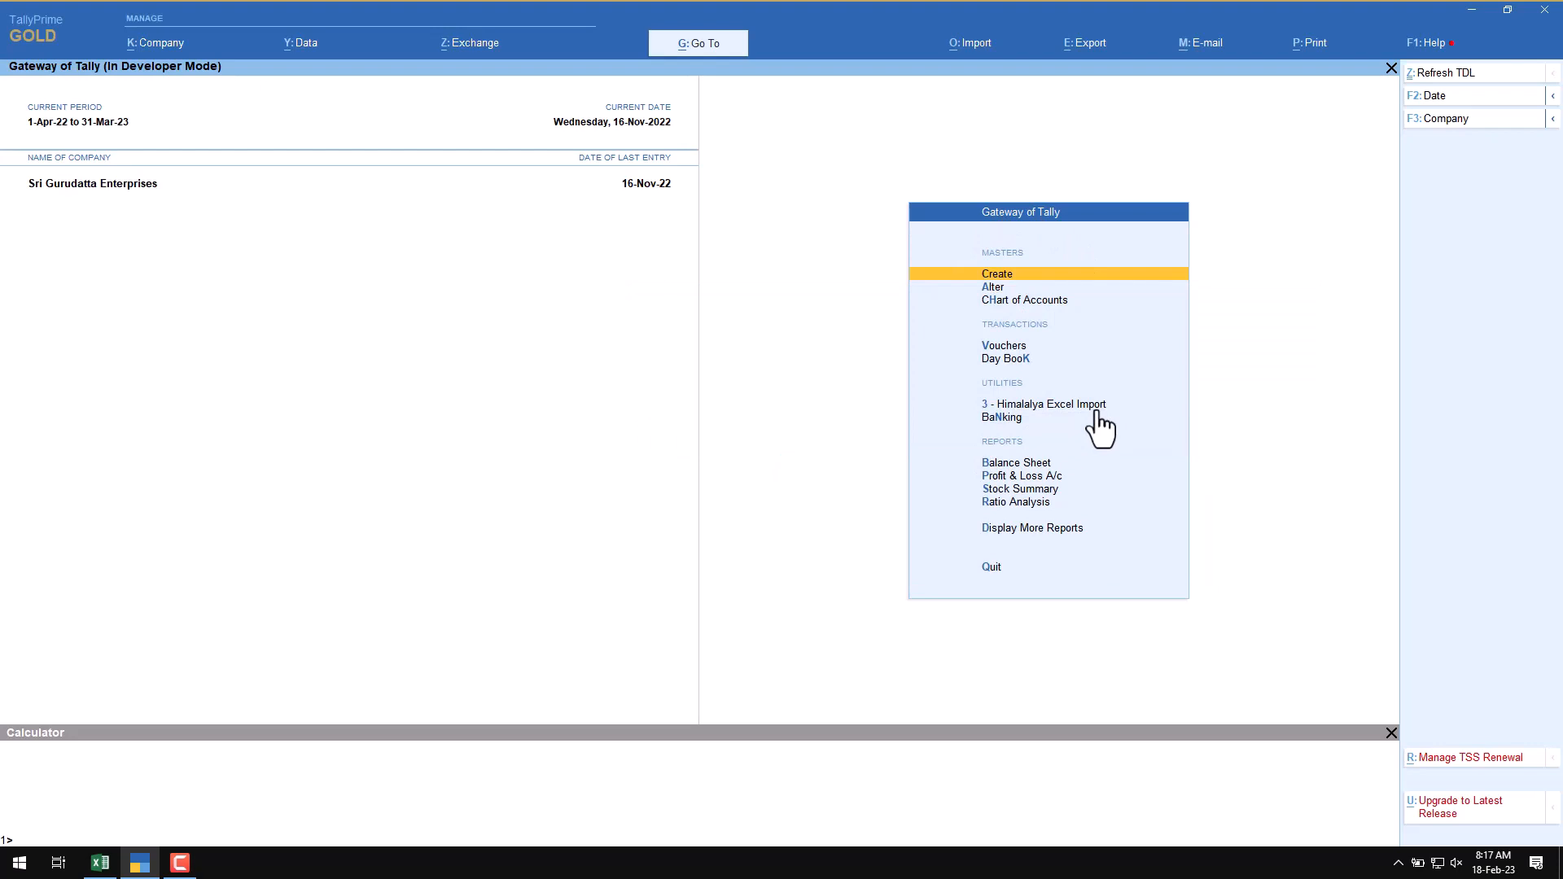
left_click(1040, 407)
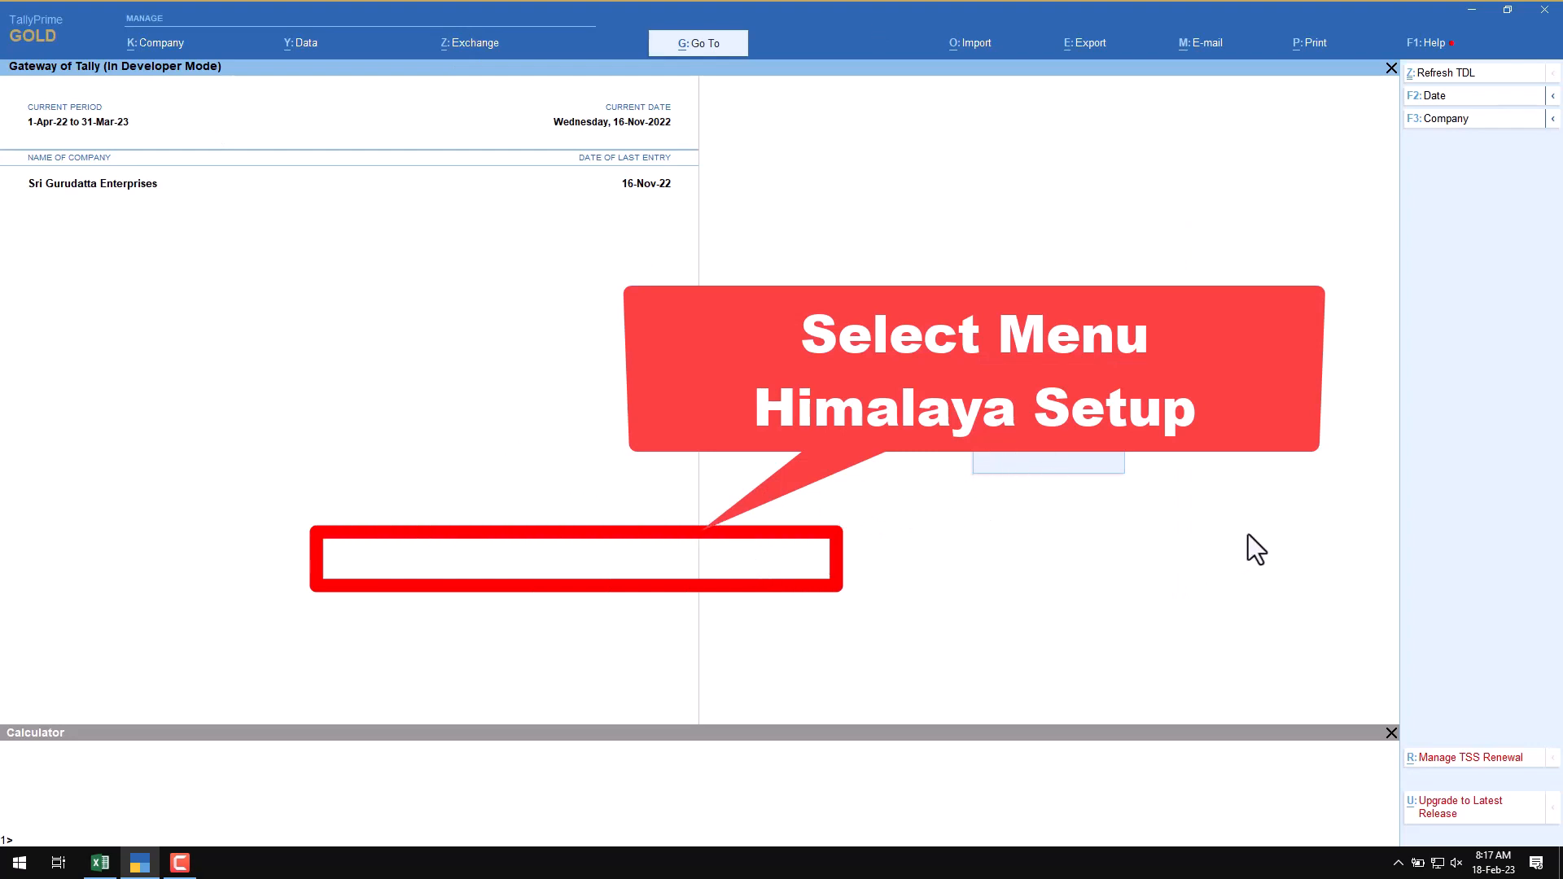
key("Down")
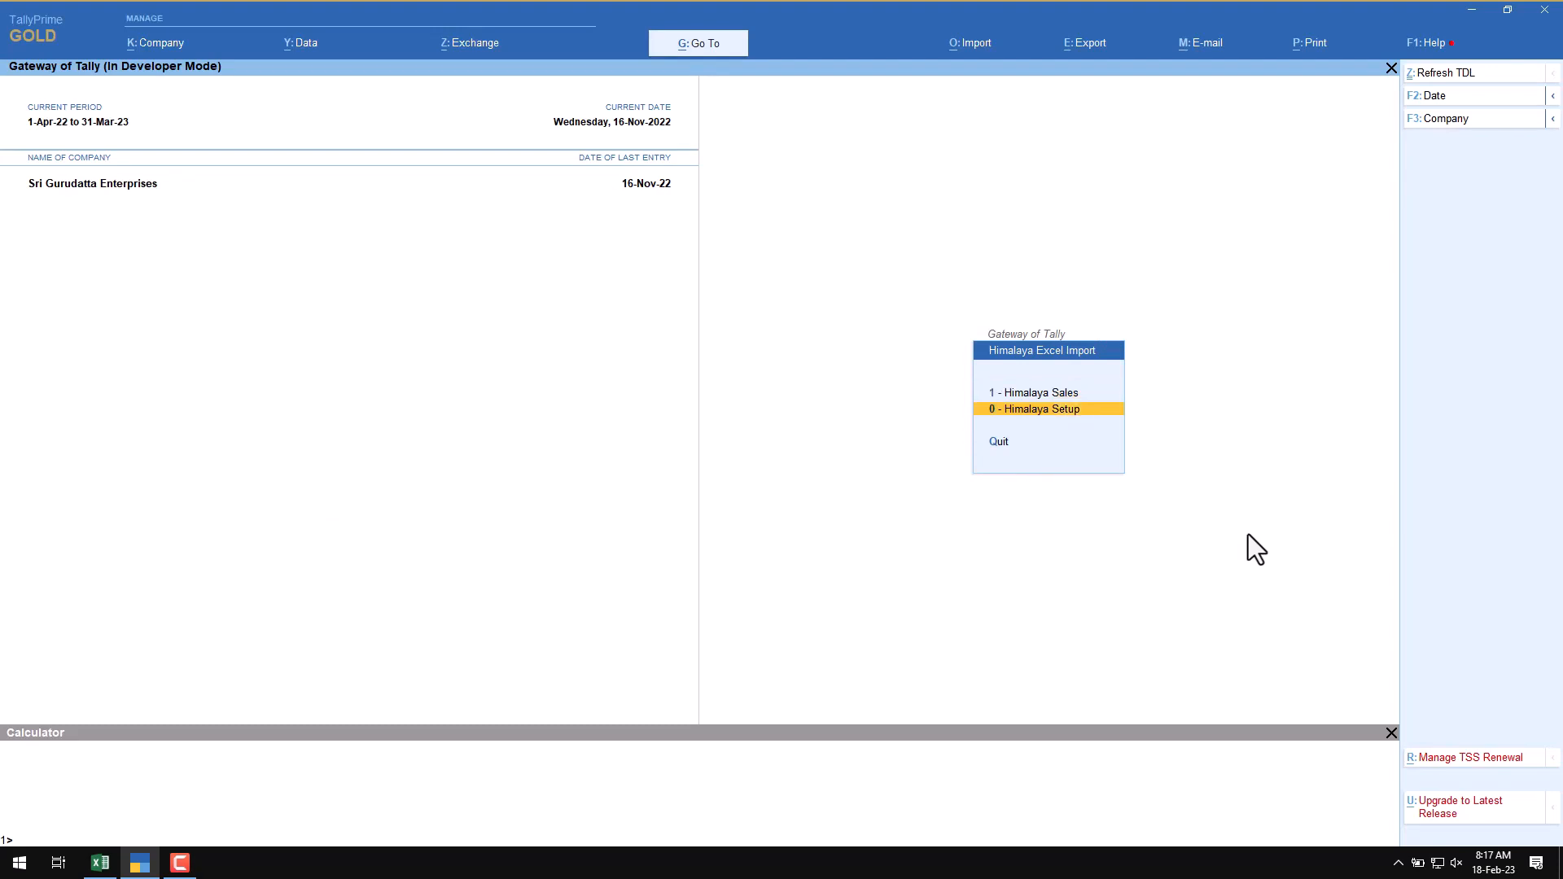
key("Return")
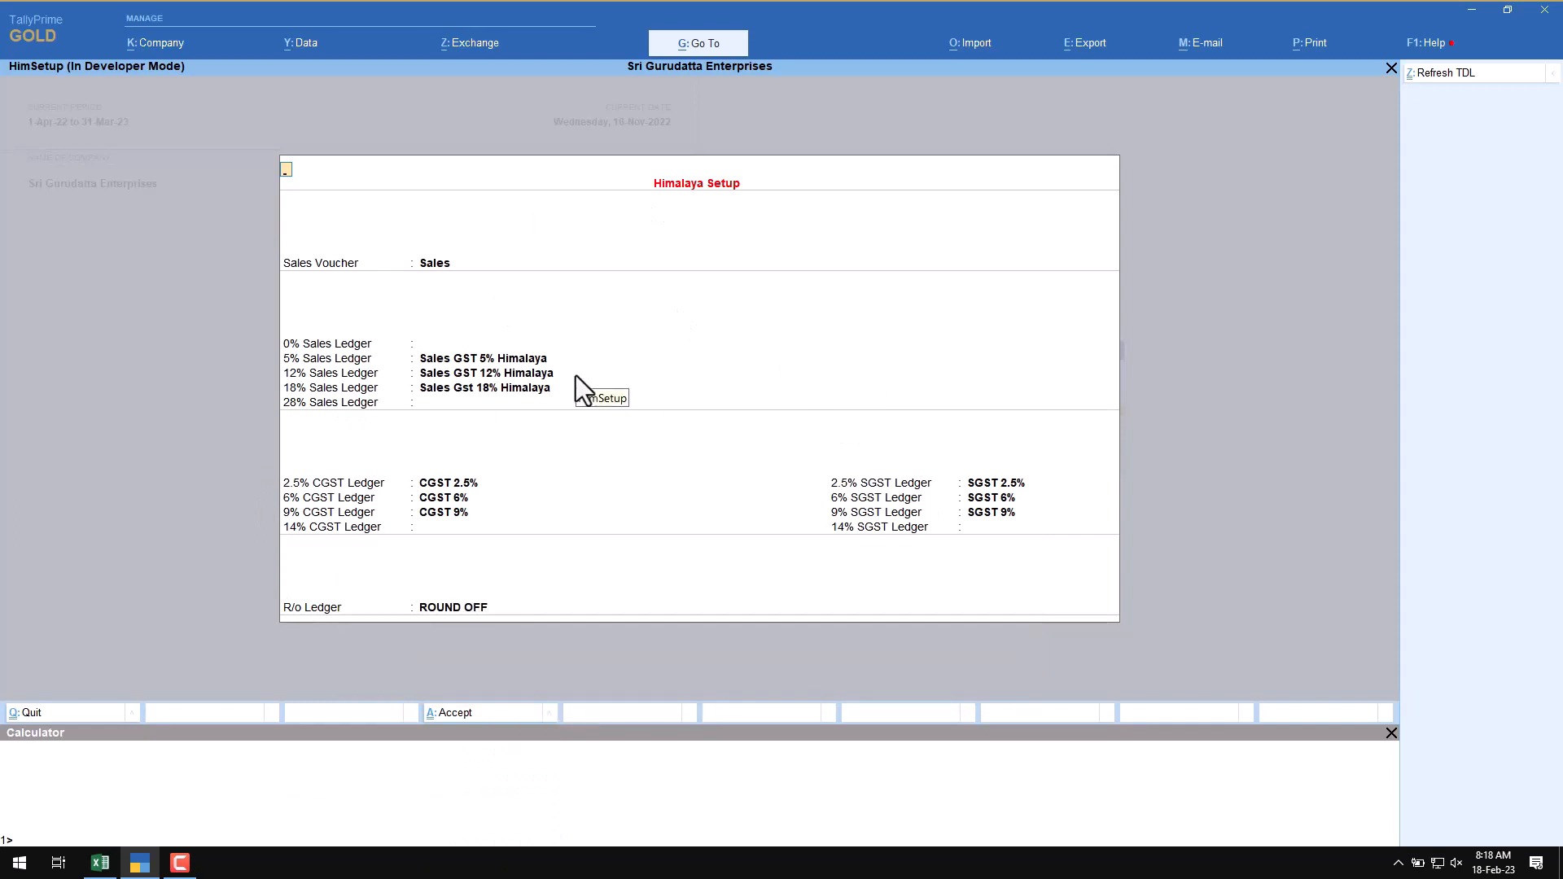
key("Escape")
key("y")
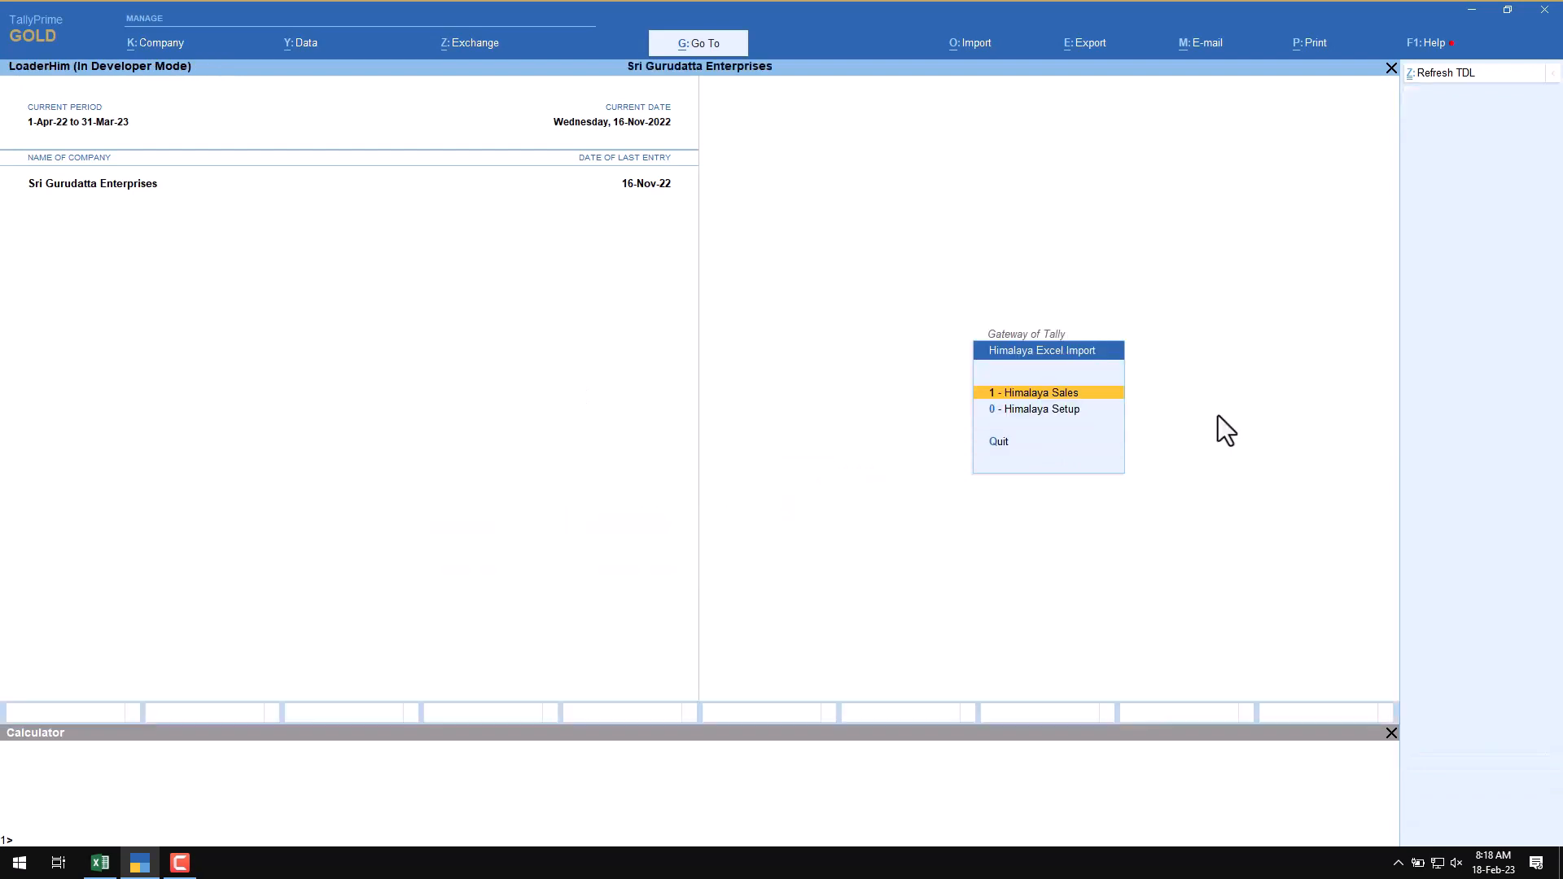
Step: Start the Himalaya Sales import and choose HIMALAYA SALES OCT-22.xlsx as the file to import
key("Return")
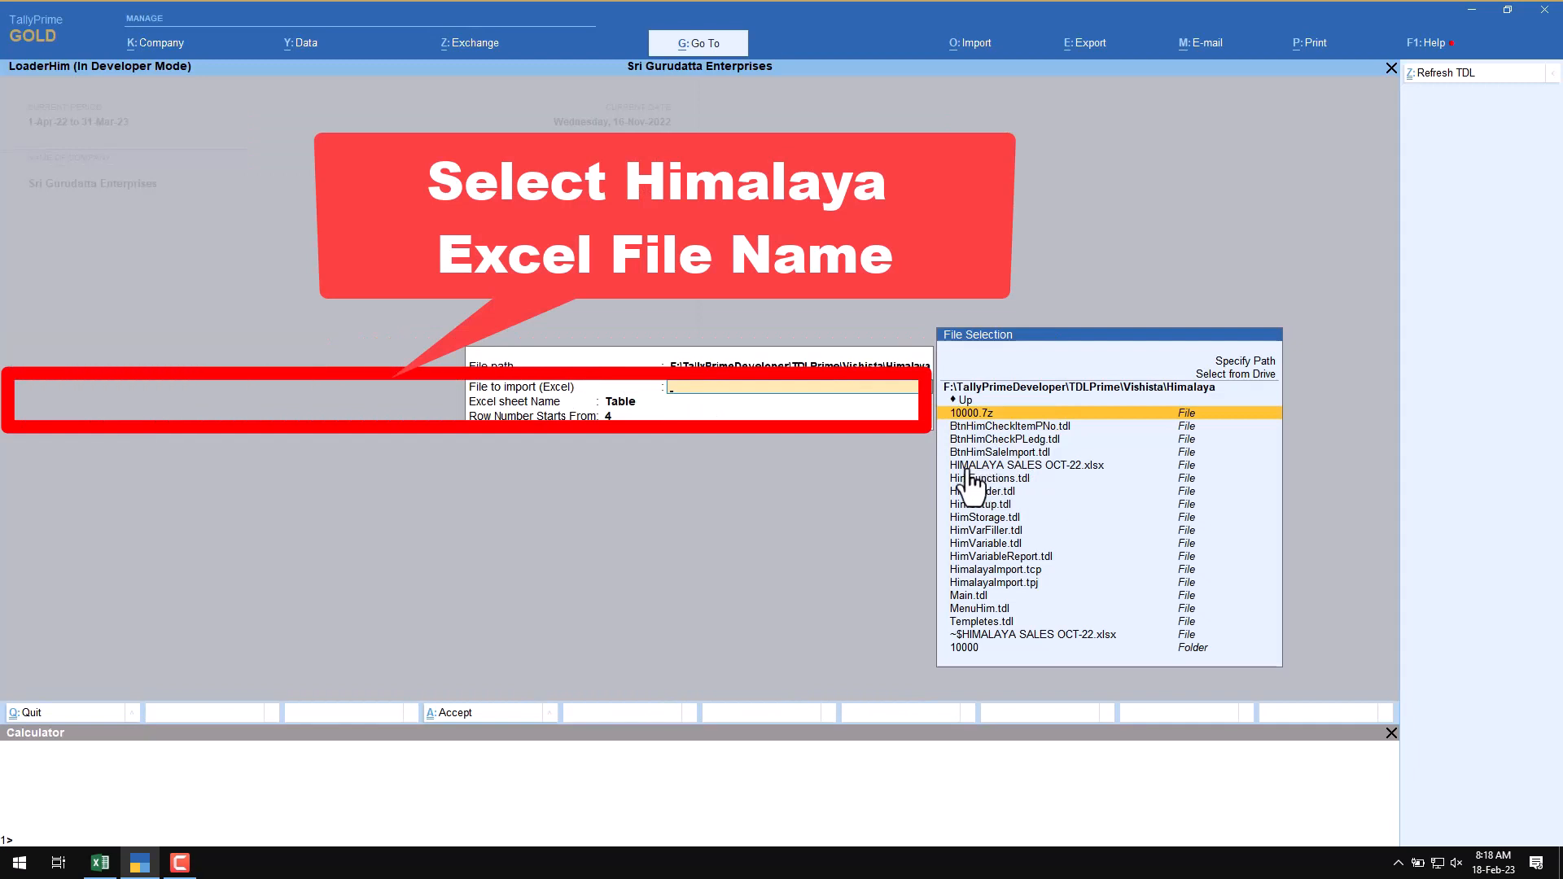
left_click(967, 467)
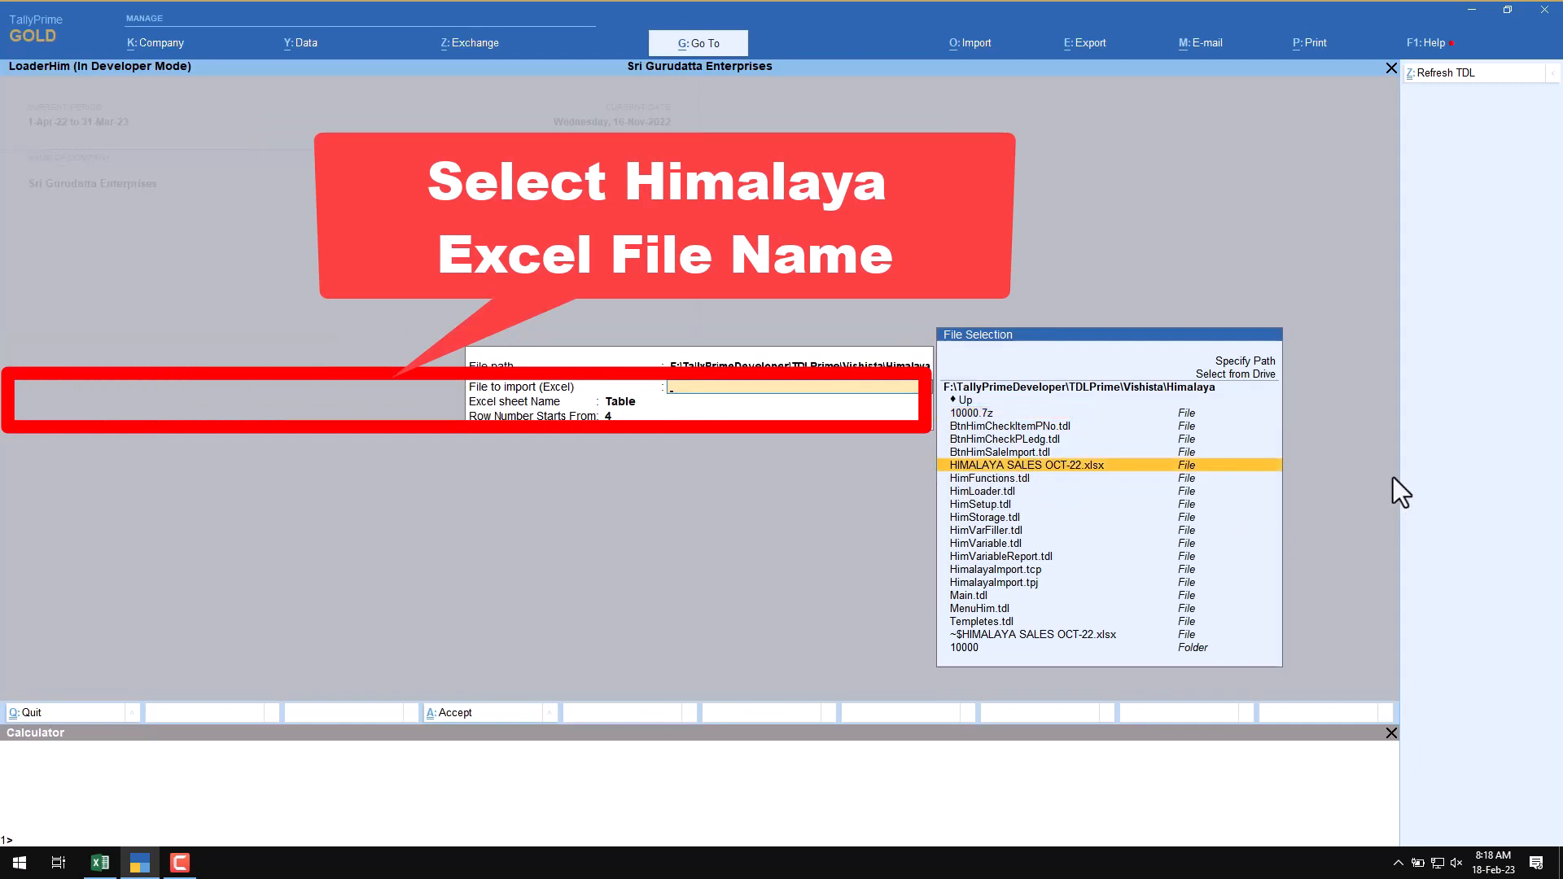
key("Return")
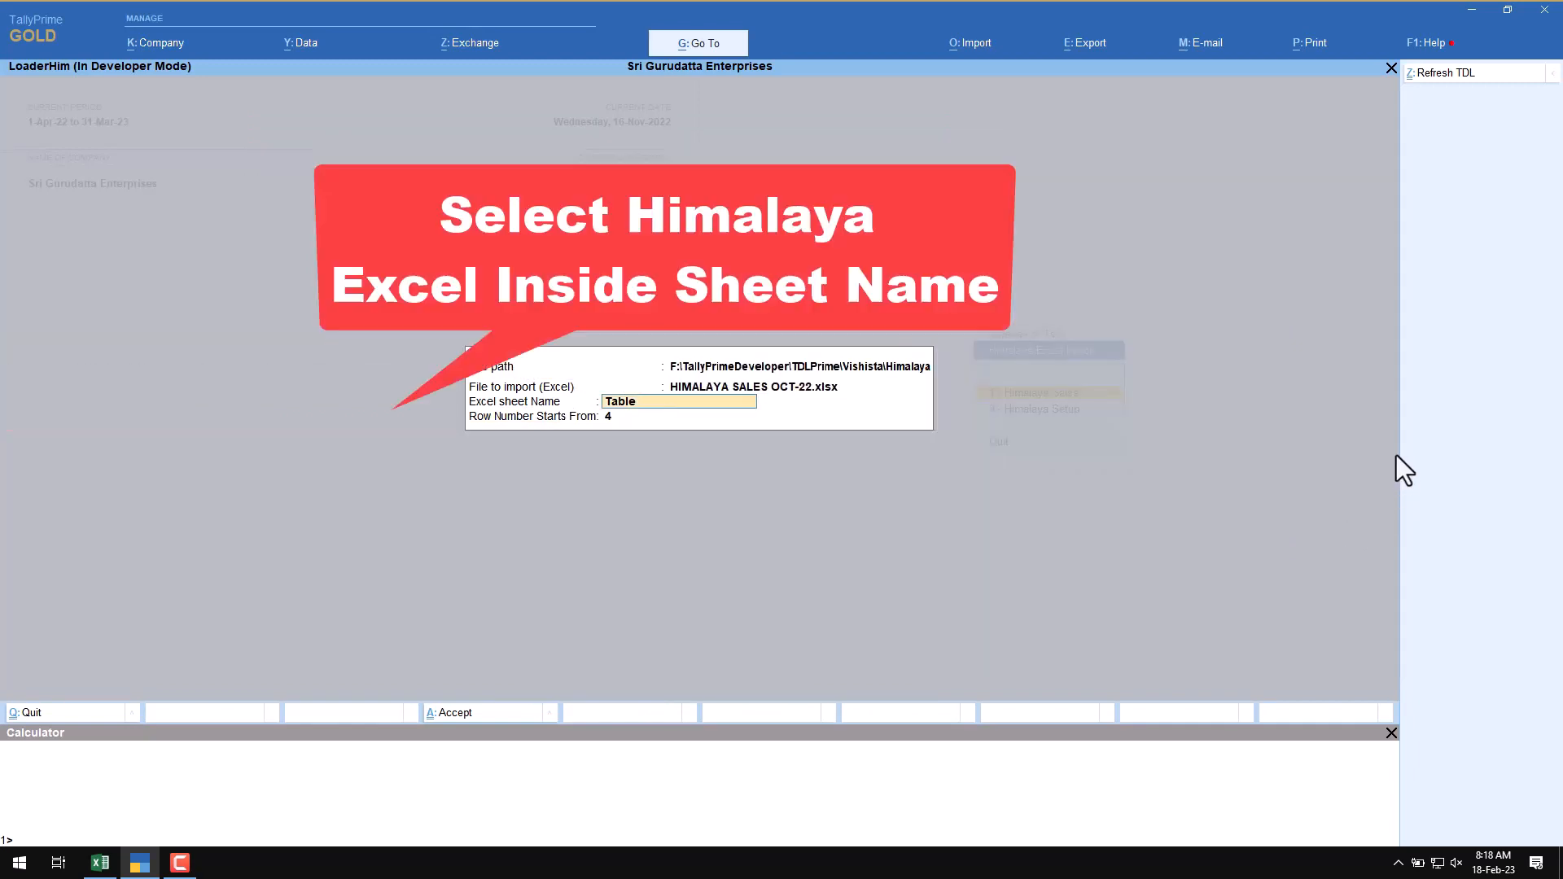
Step: Check the sheet name and the first data row of the sales register in Excel
left_click(99, 863)
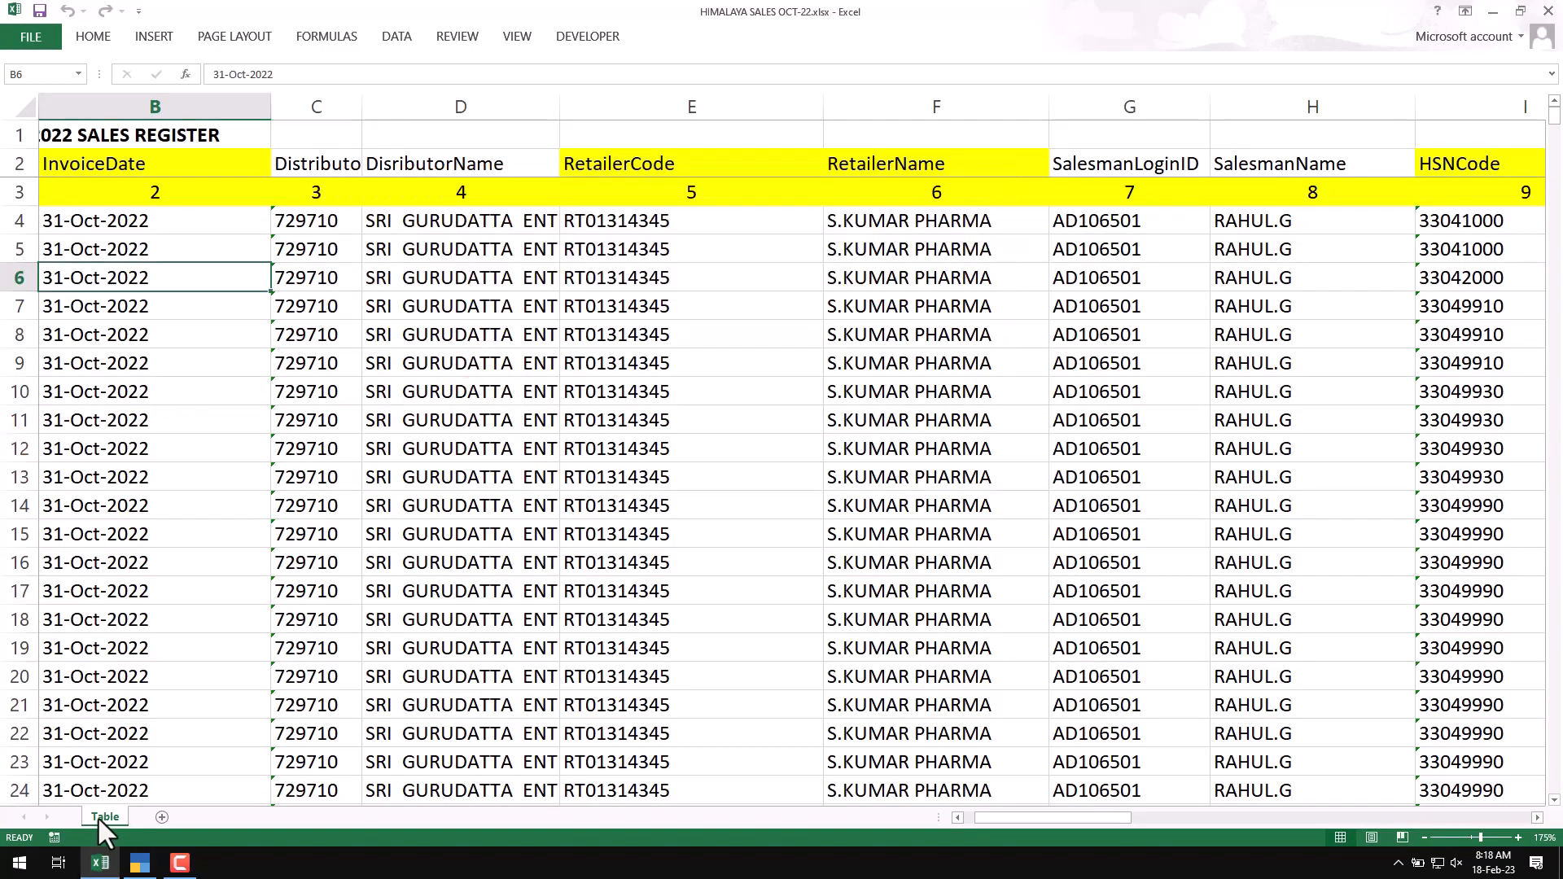
left_click(101, 865)
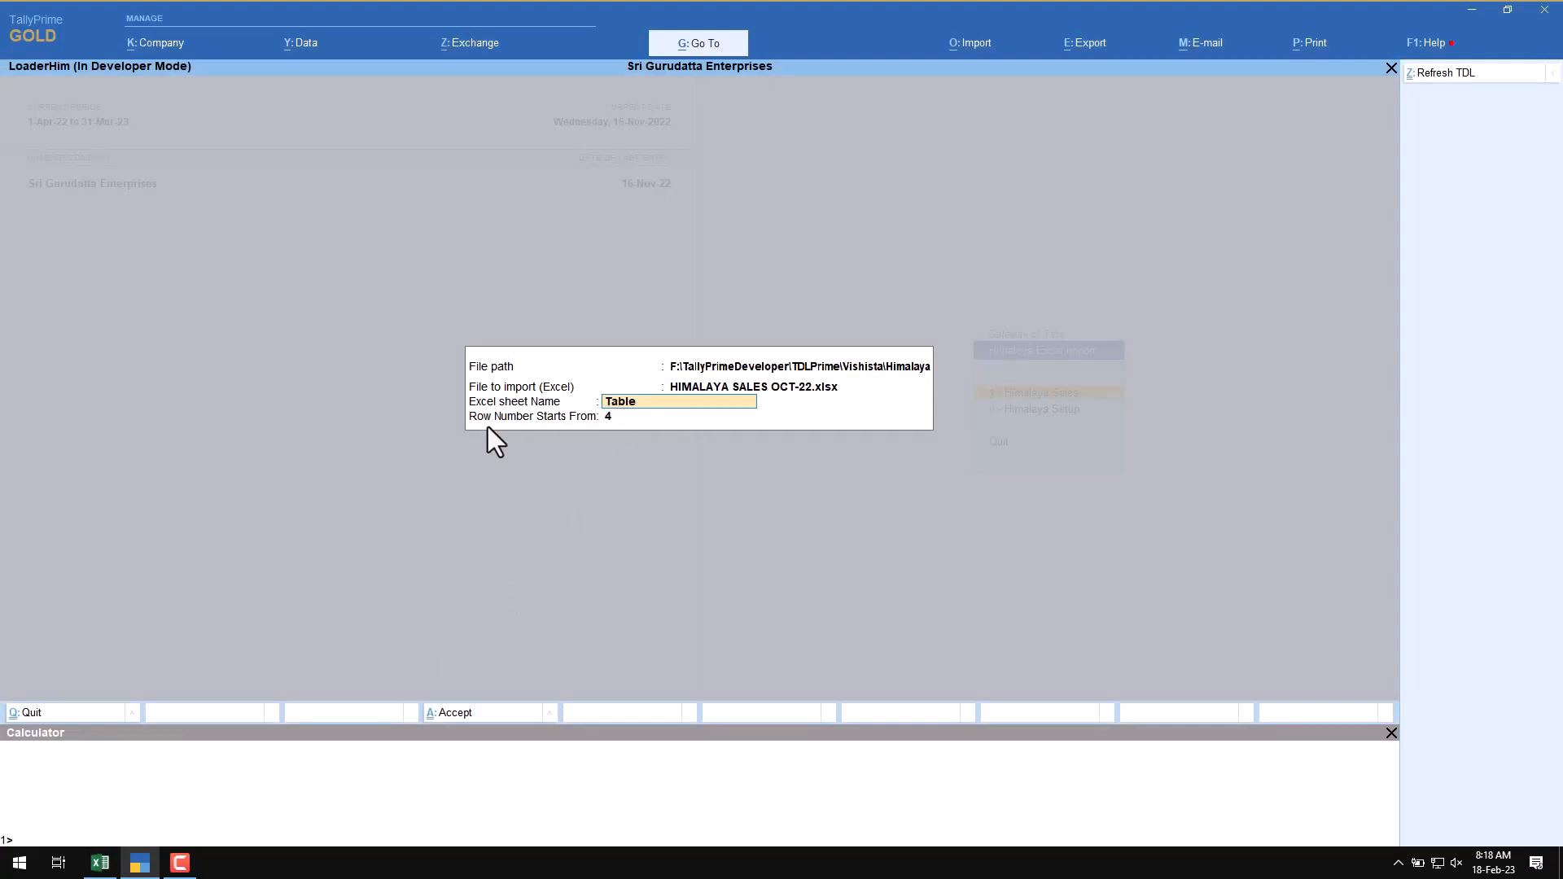
left_click(99, 864)
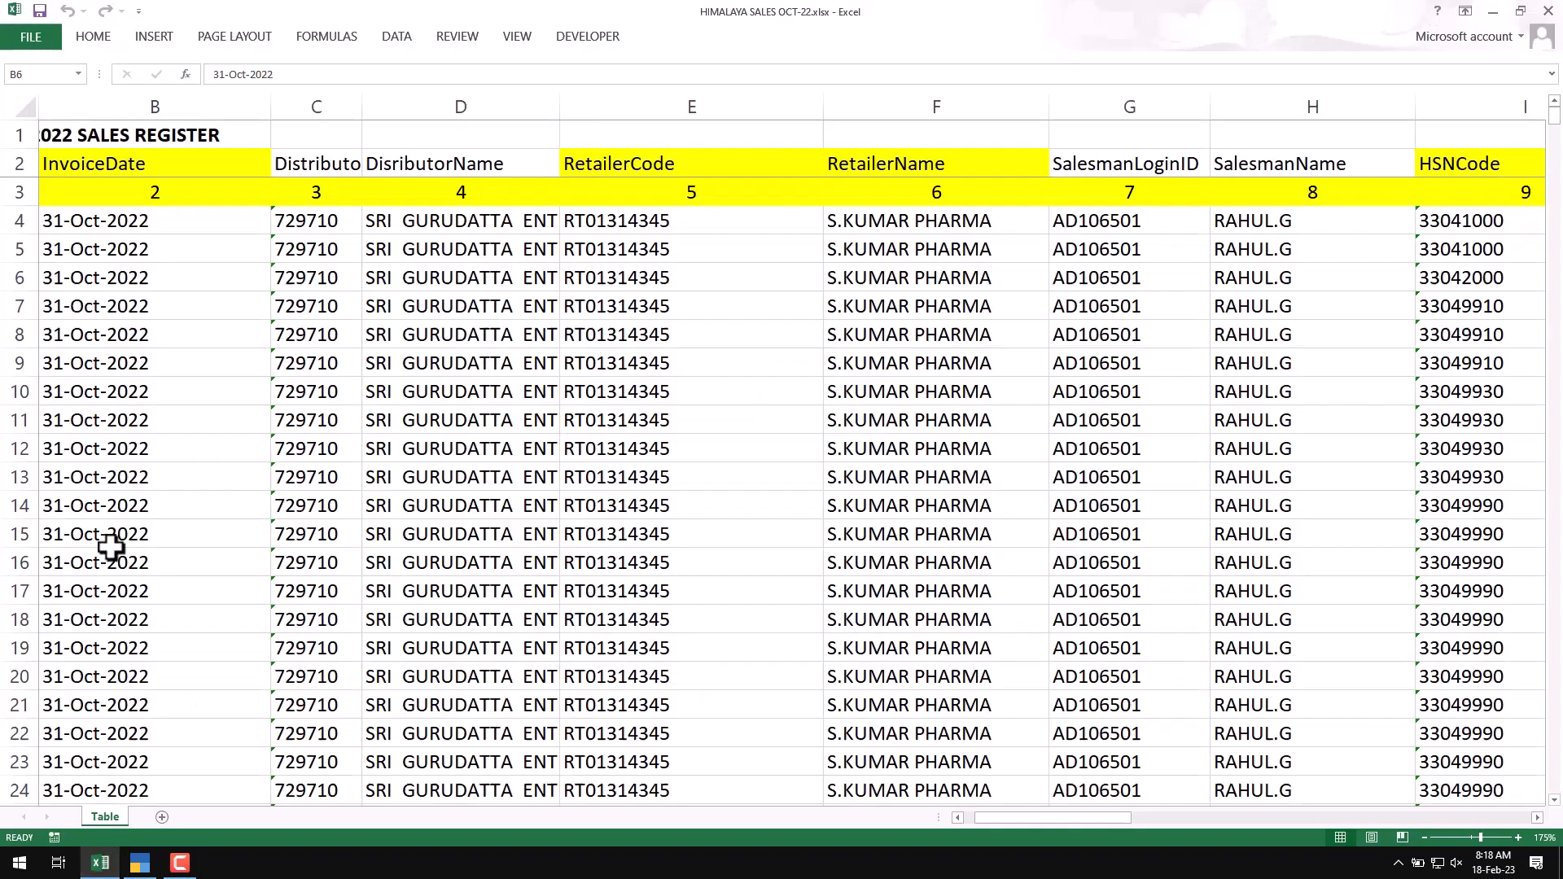
left_click(65, 190)
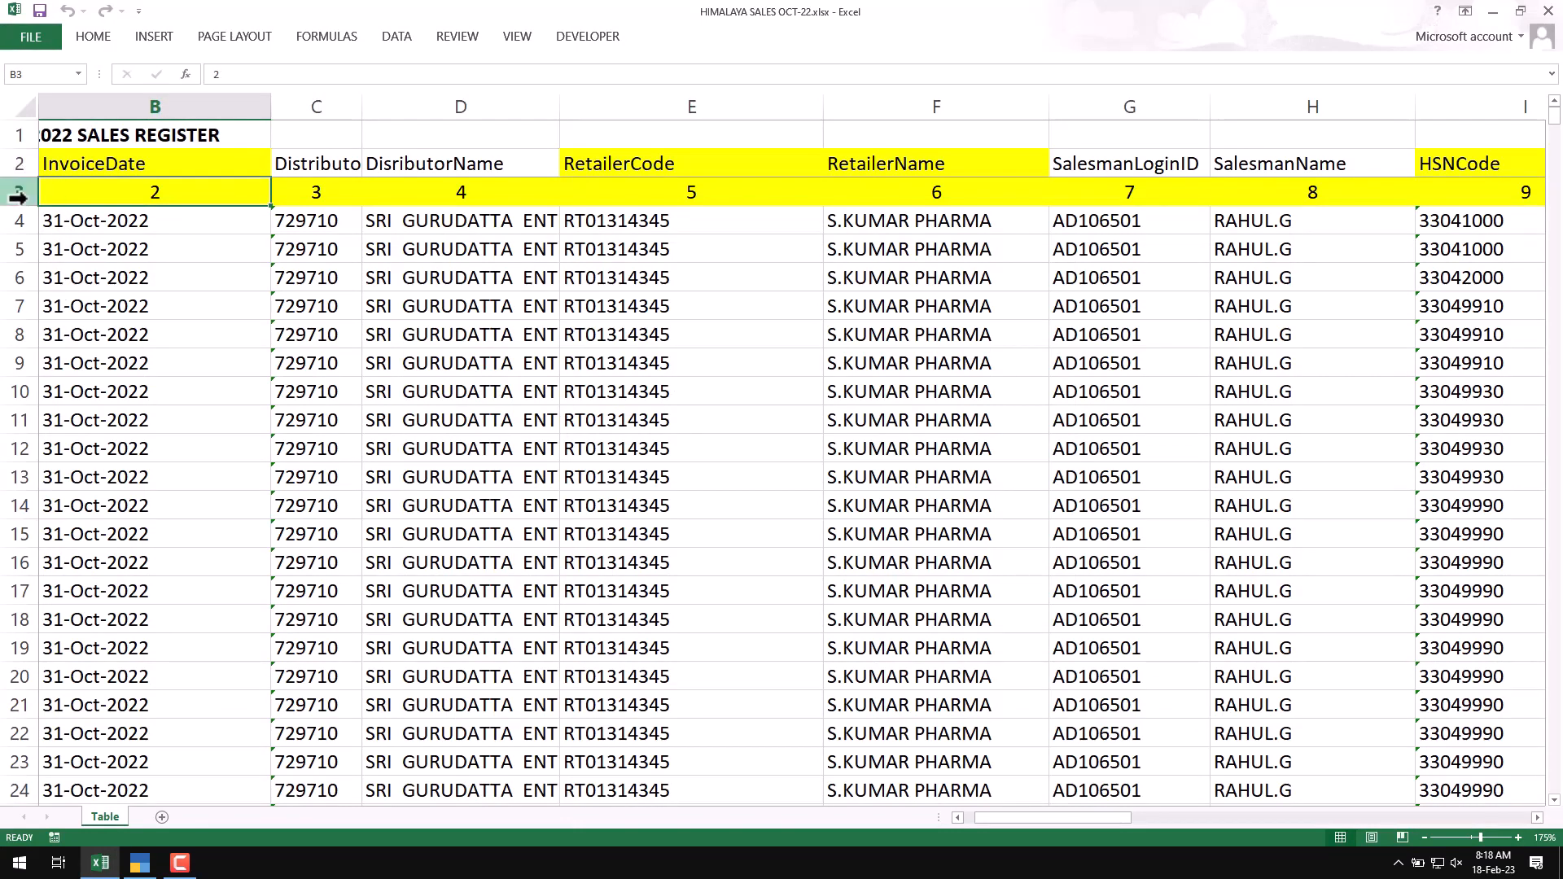
left_click(9, 229)
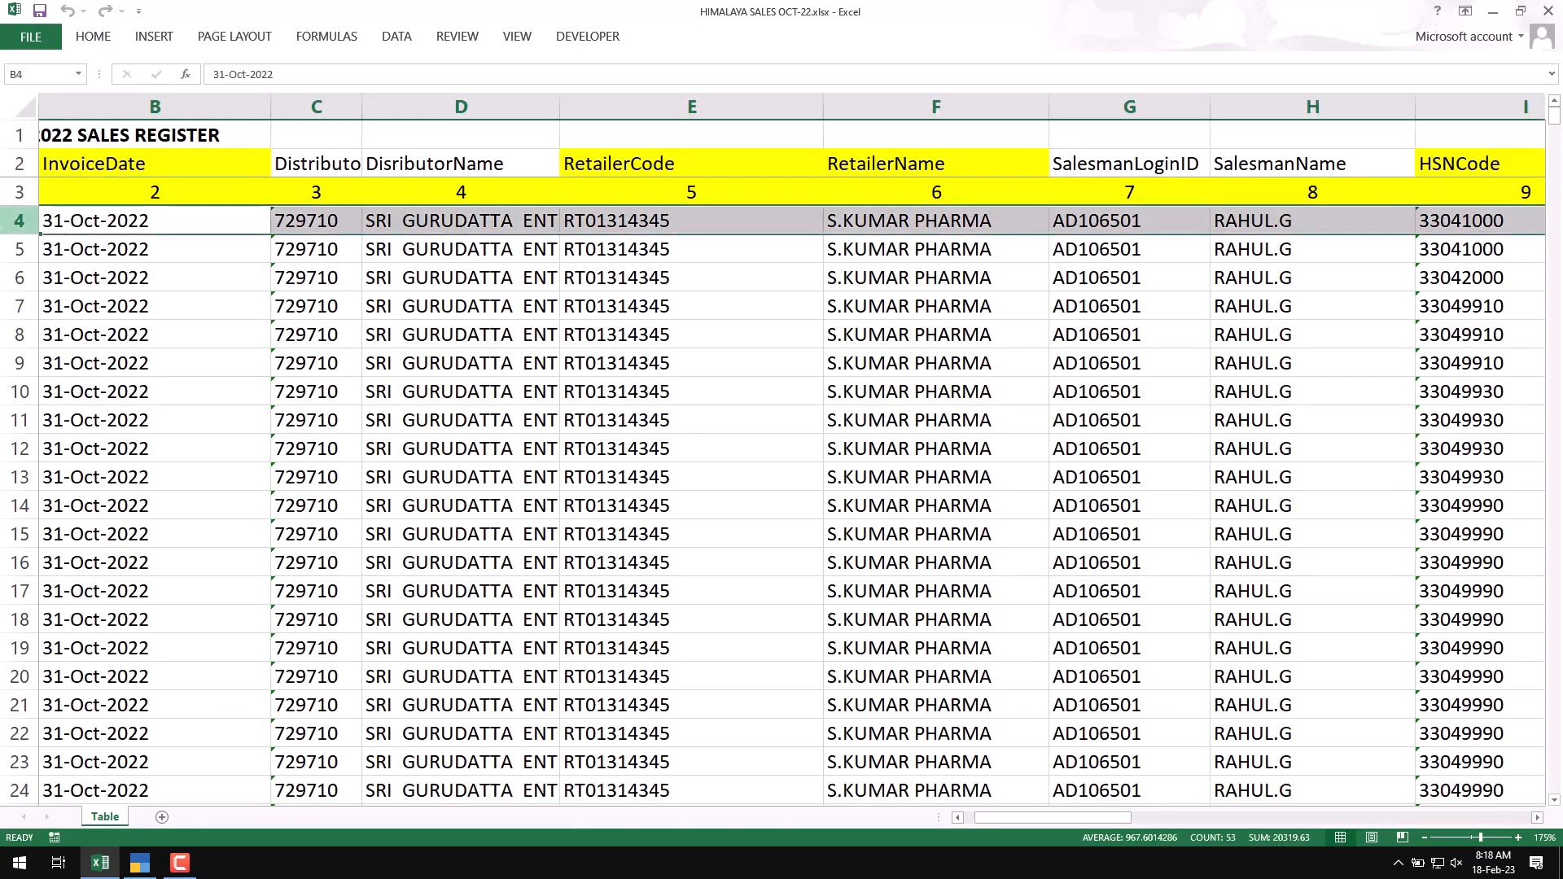
left_click(75, 221)
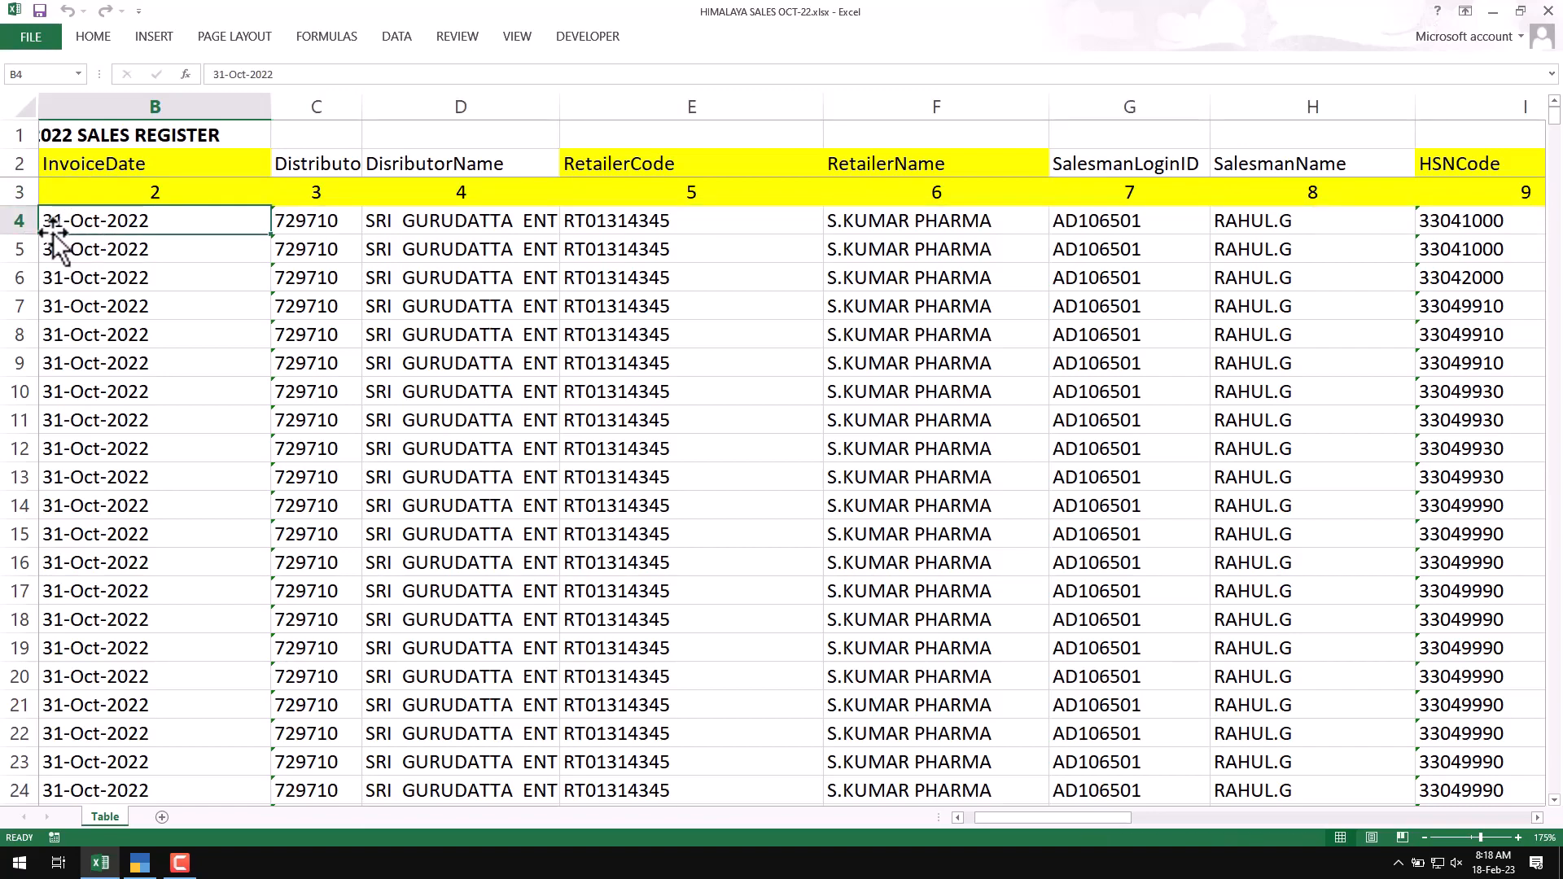
Step: Return to TallyPrime, accept the sheet name Table and starting row 4, and read the Excel file
left_click(140, 863)
key("Return")
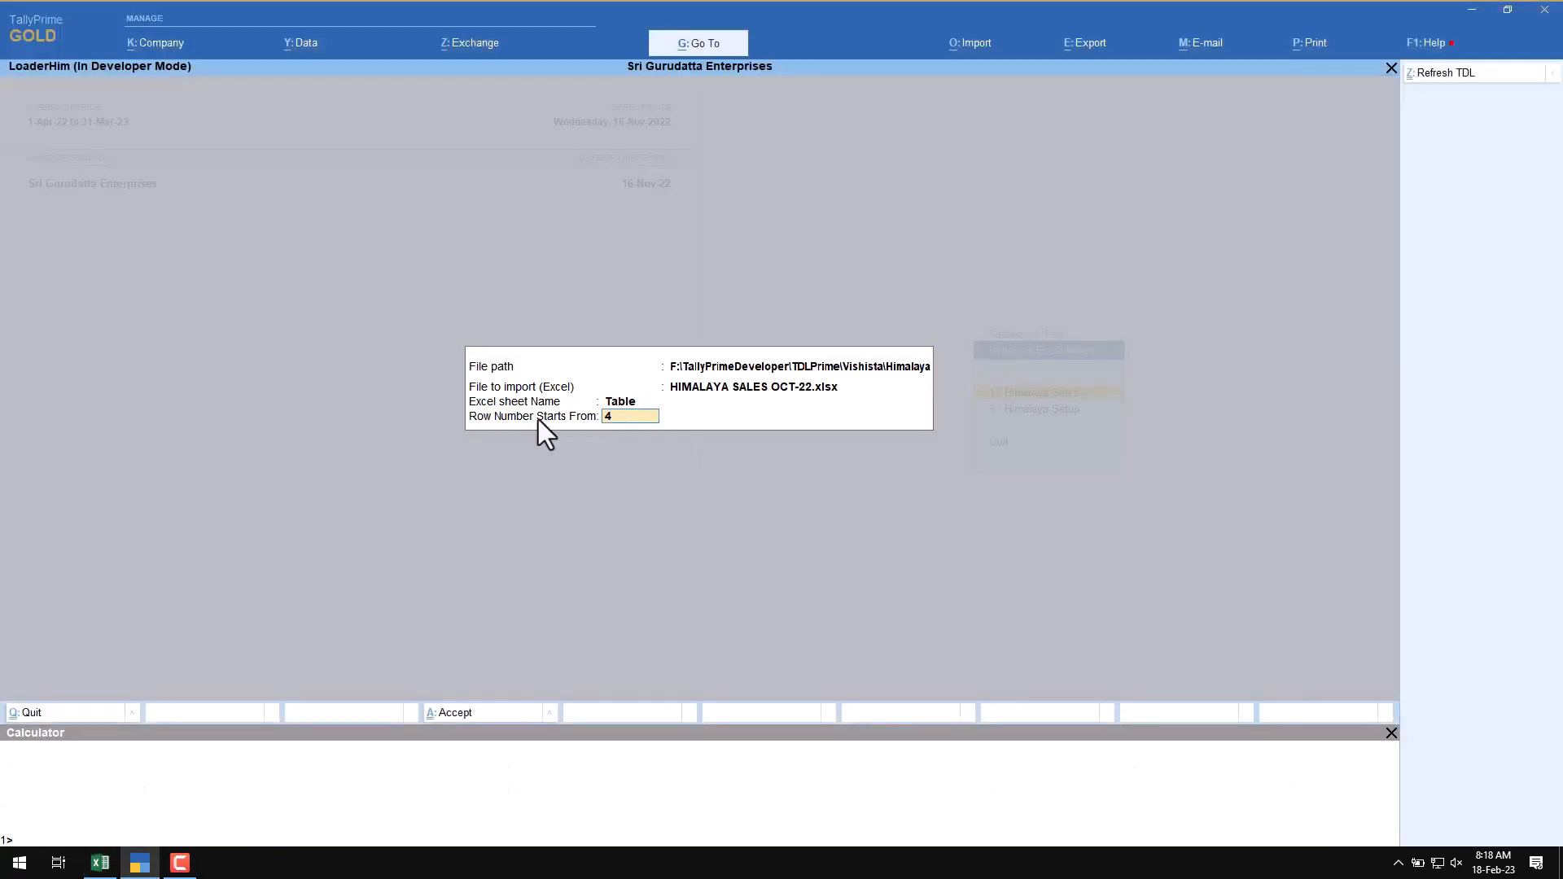
key("Return")
key("Return")
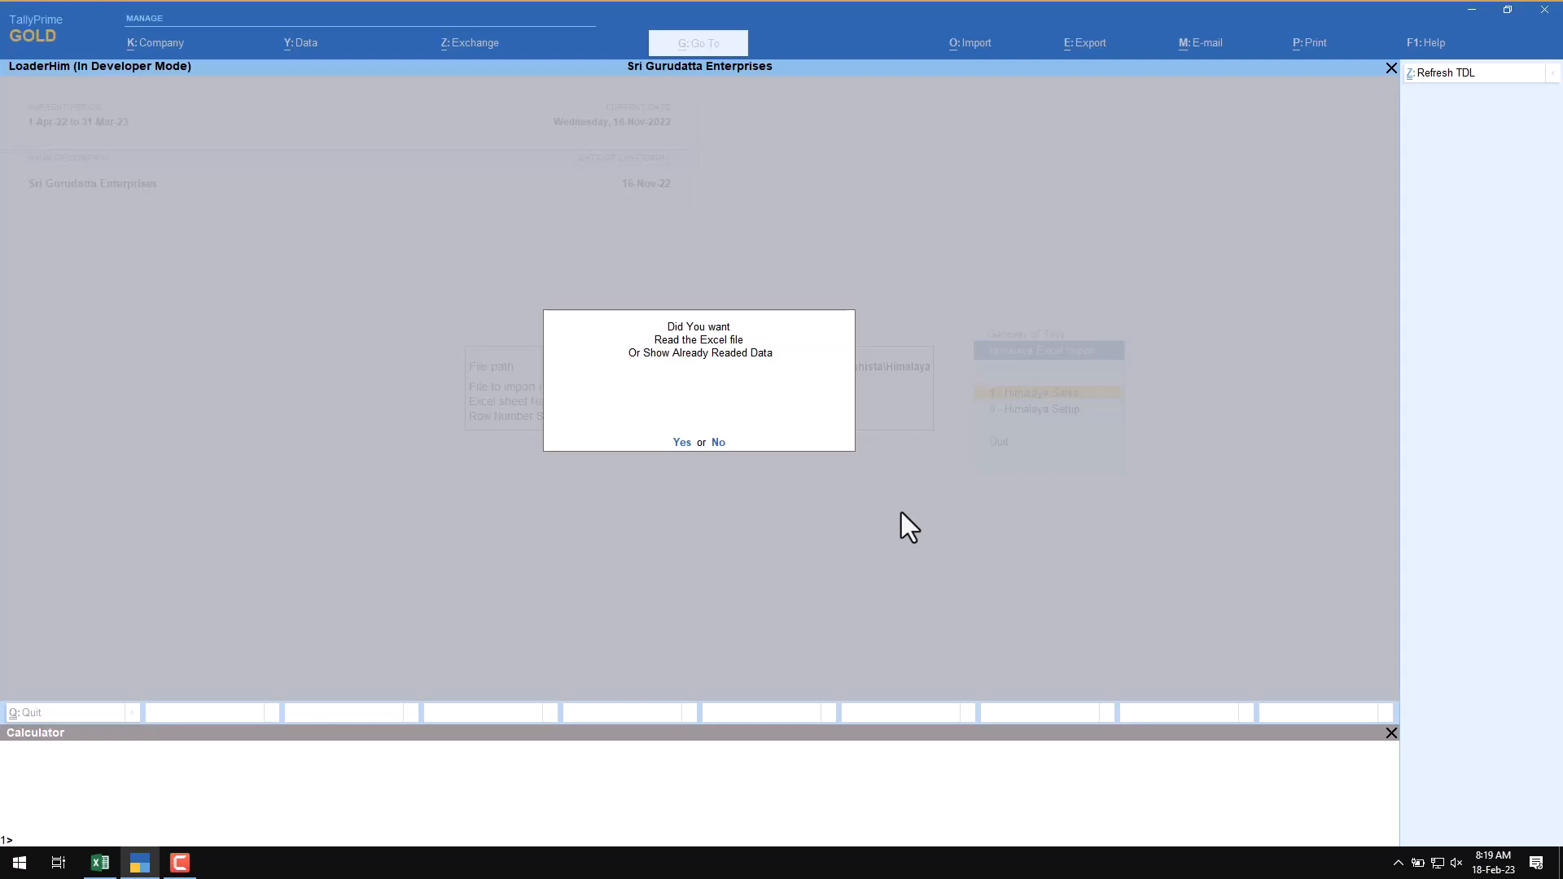
key("y")
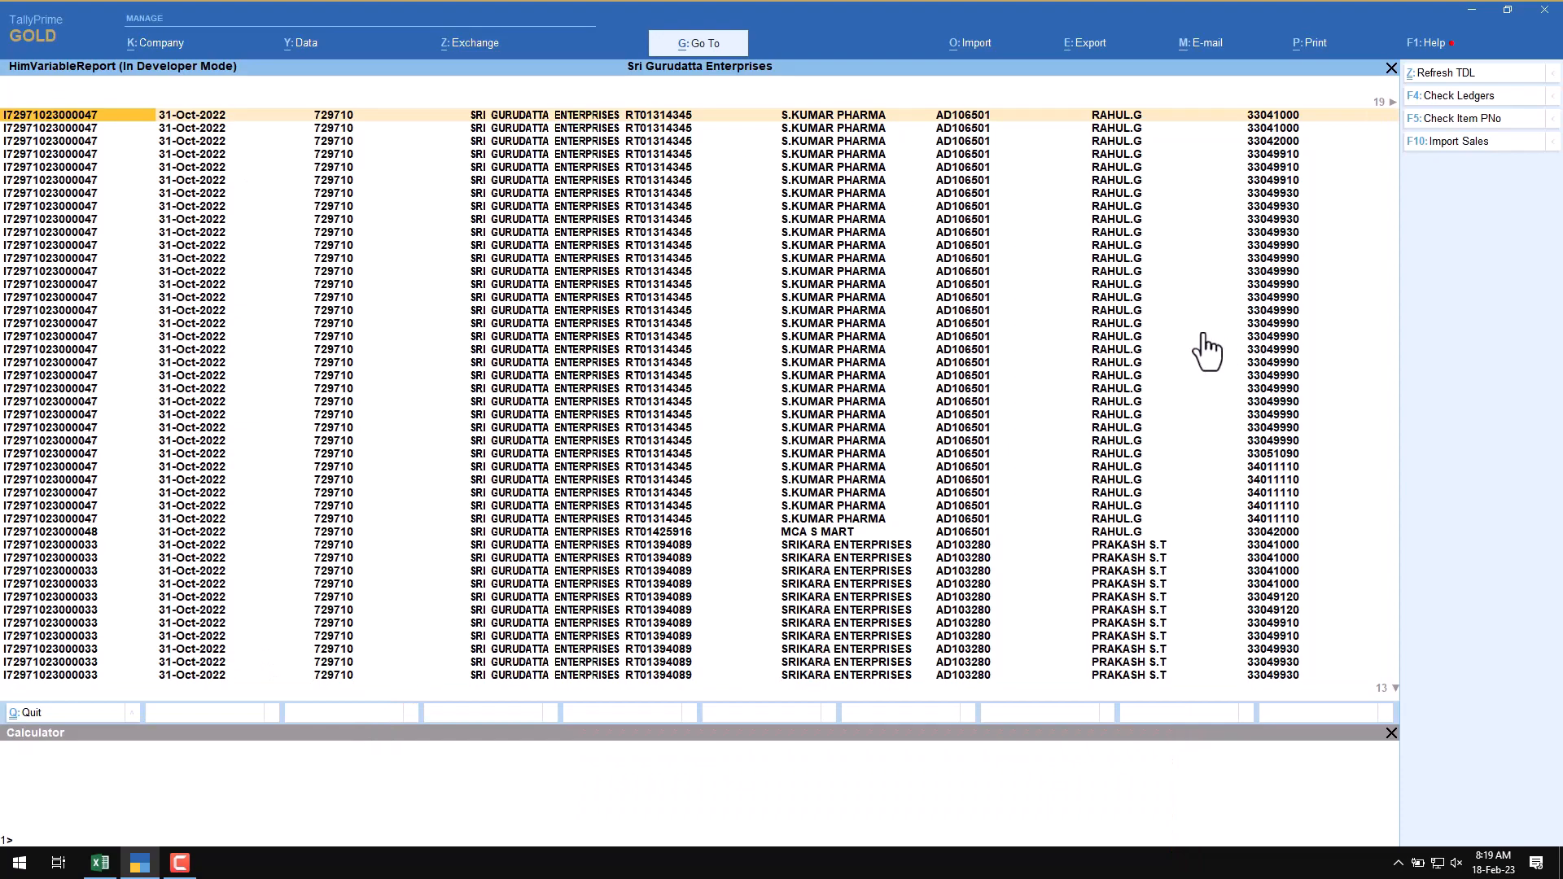
Step: Review the loaded sales rows across the product, rate and quantity columns and compare them with the Excel register
key("Right")
key("Right")
key("Right")
key("Right")
key("Right")
key("Right")
key("Right")
key("Right")
key("Right")
key("Right")
key("Right")
key("Right")
key("Right")
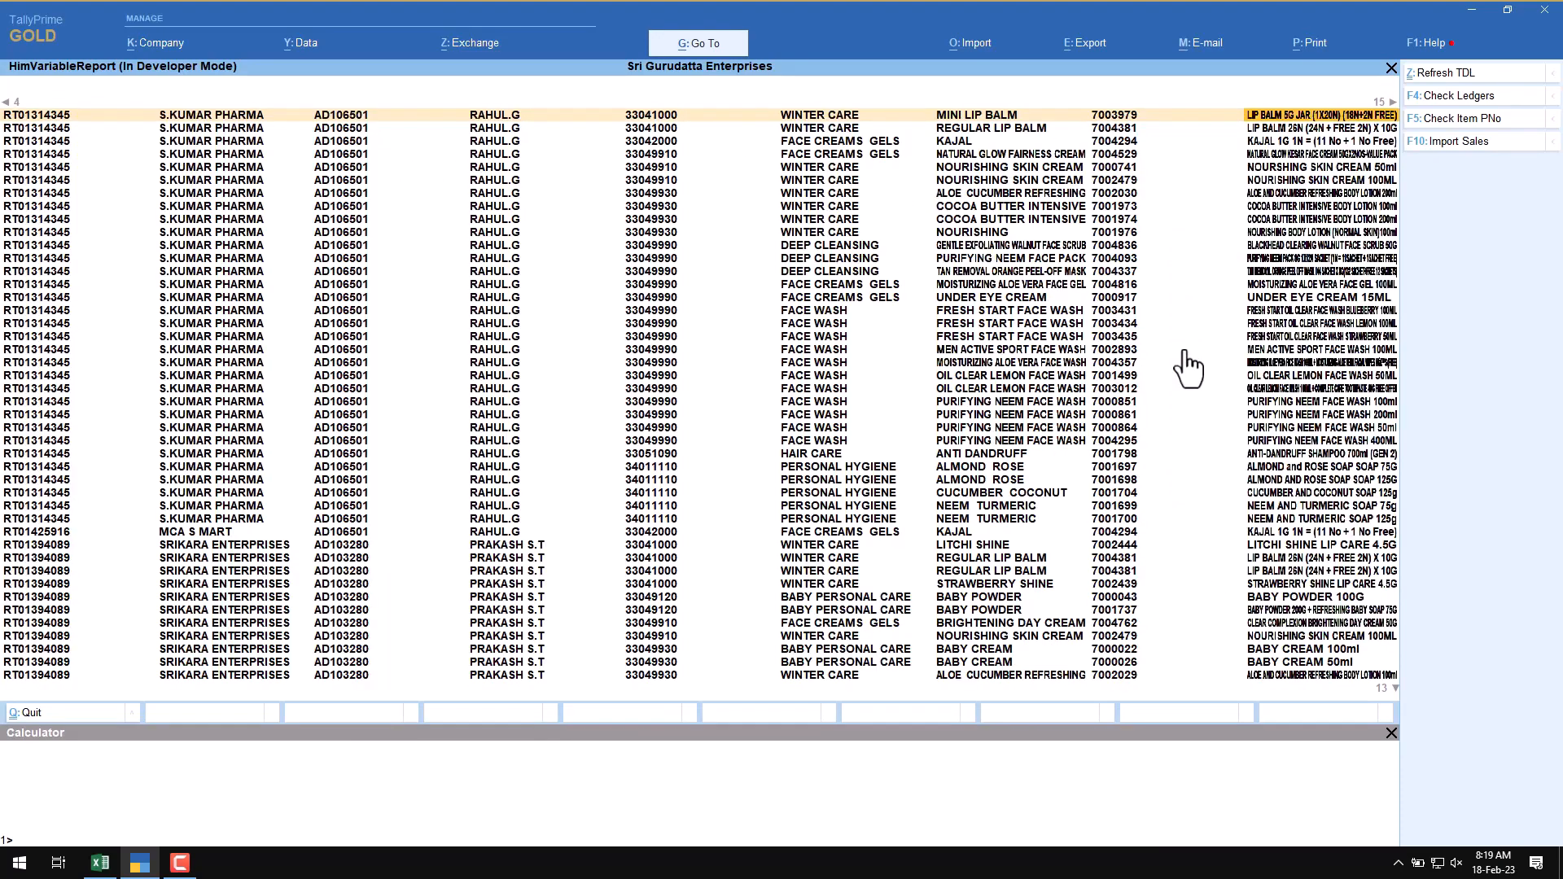
key("Right")
key("Right")
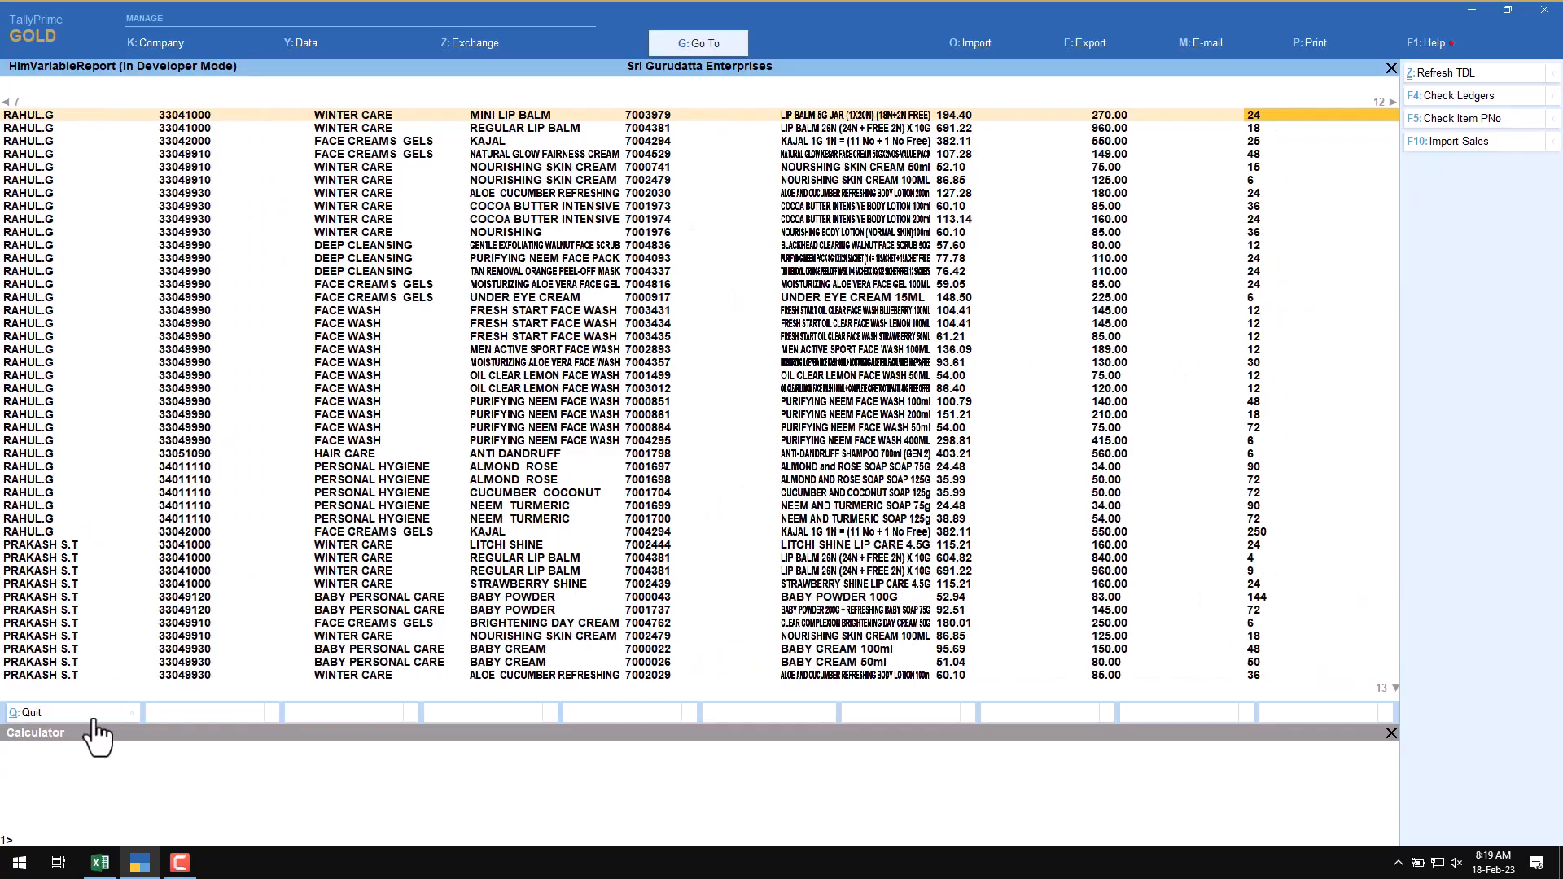
left_click(101, 861)
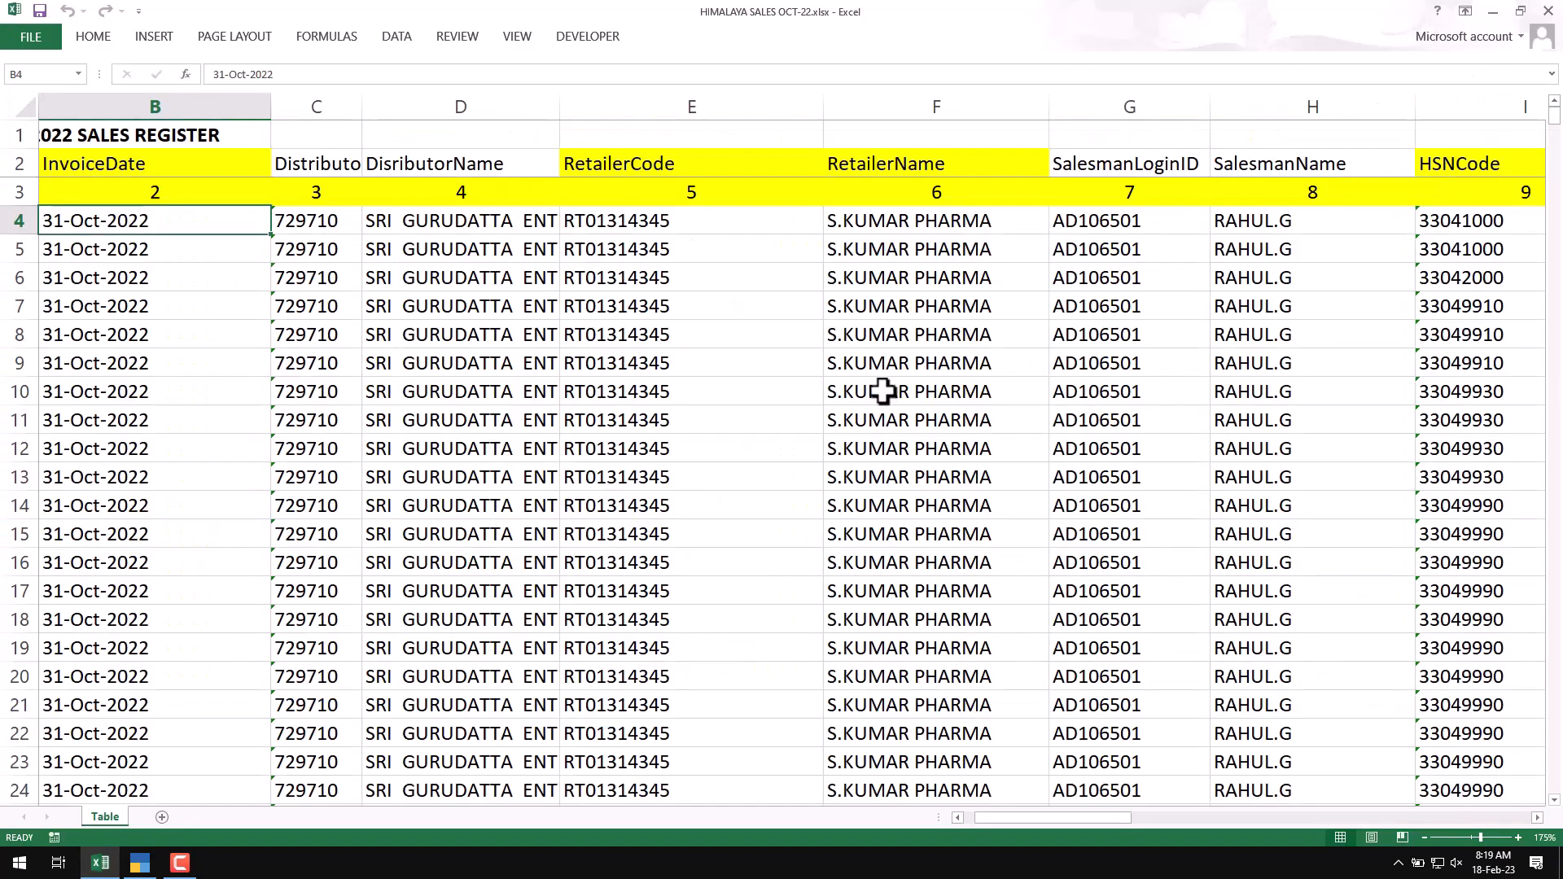
left_click(139, 862)
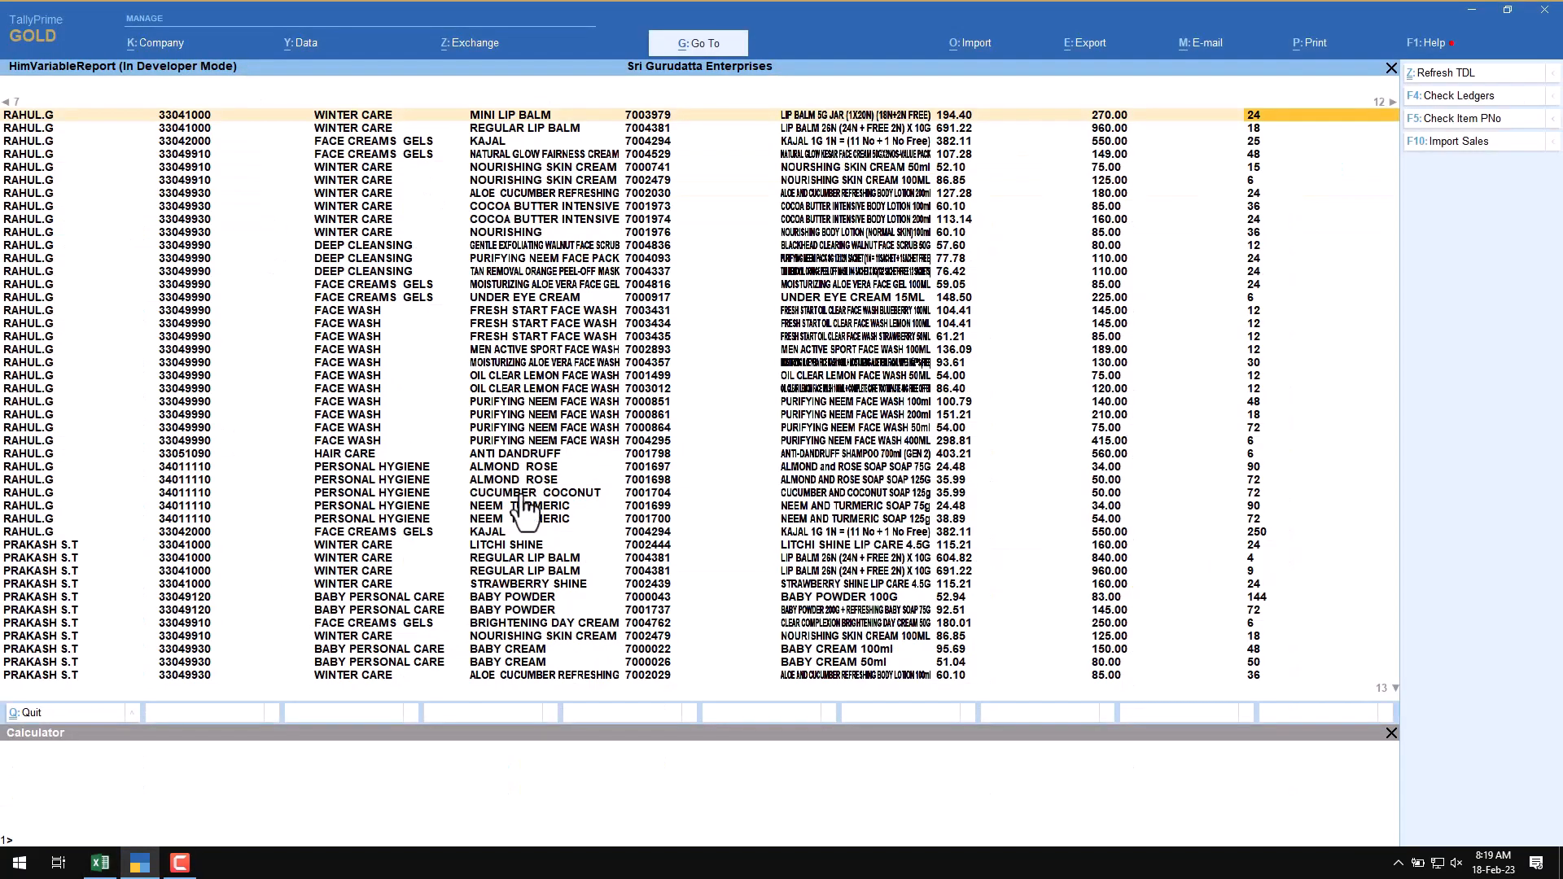
left_click(303, 317)
key("alt+Tab")
left_click(890, 220)
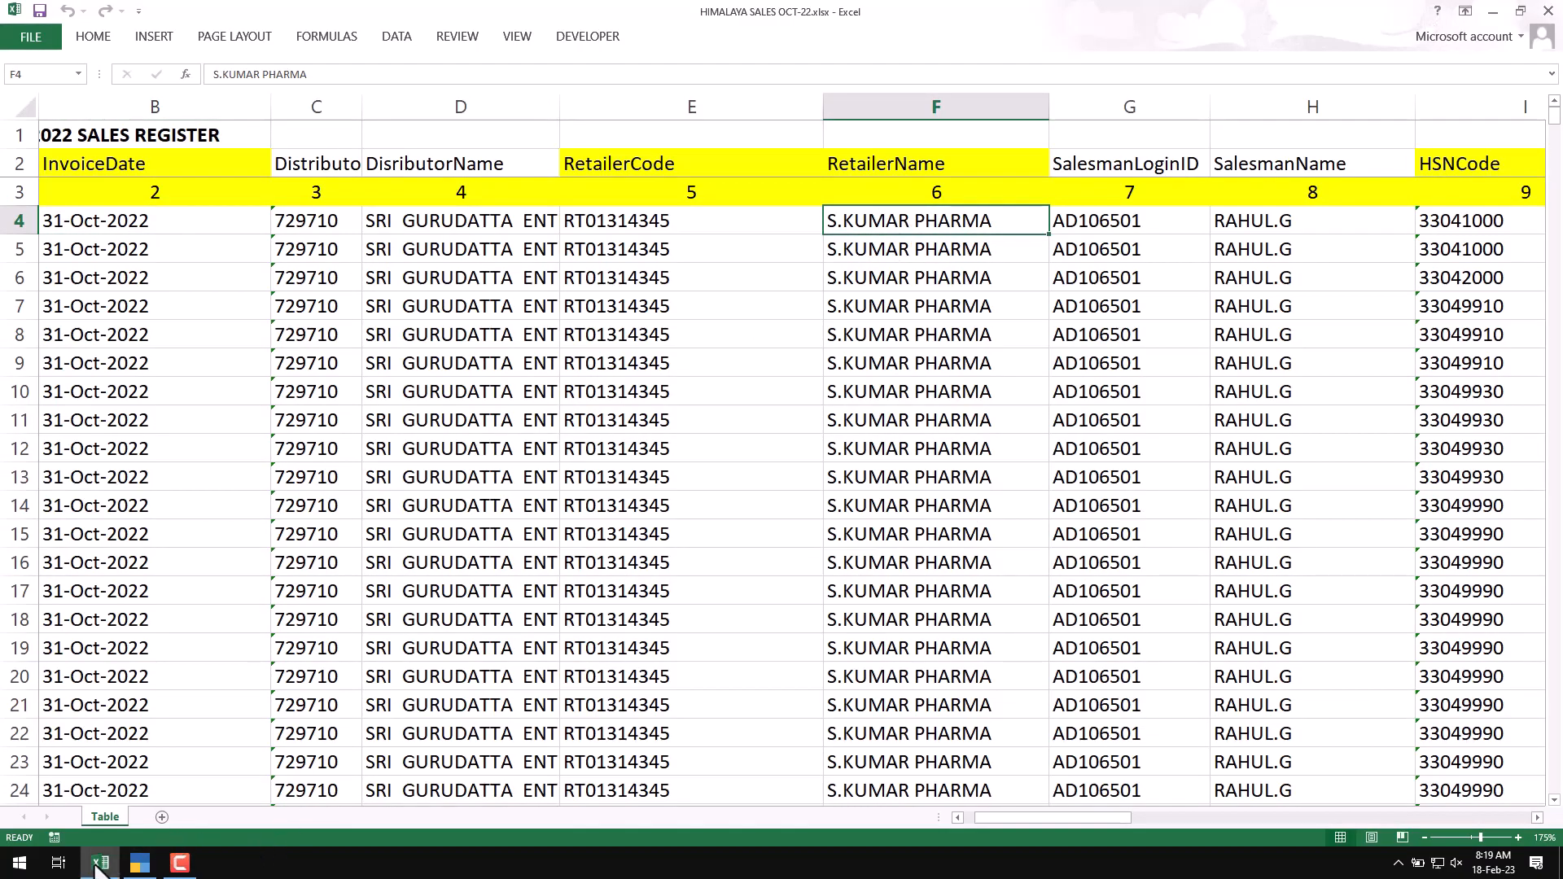
Step: Switch to TallyPrime and run Check Ledgers on the loaded Himalaya sales rows
left_click(100, 868)
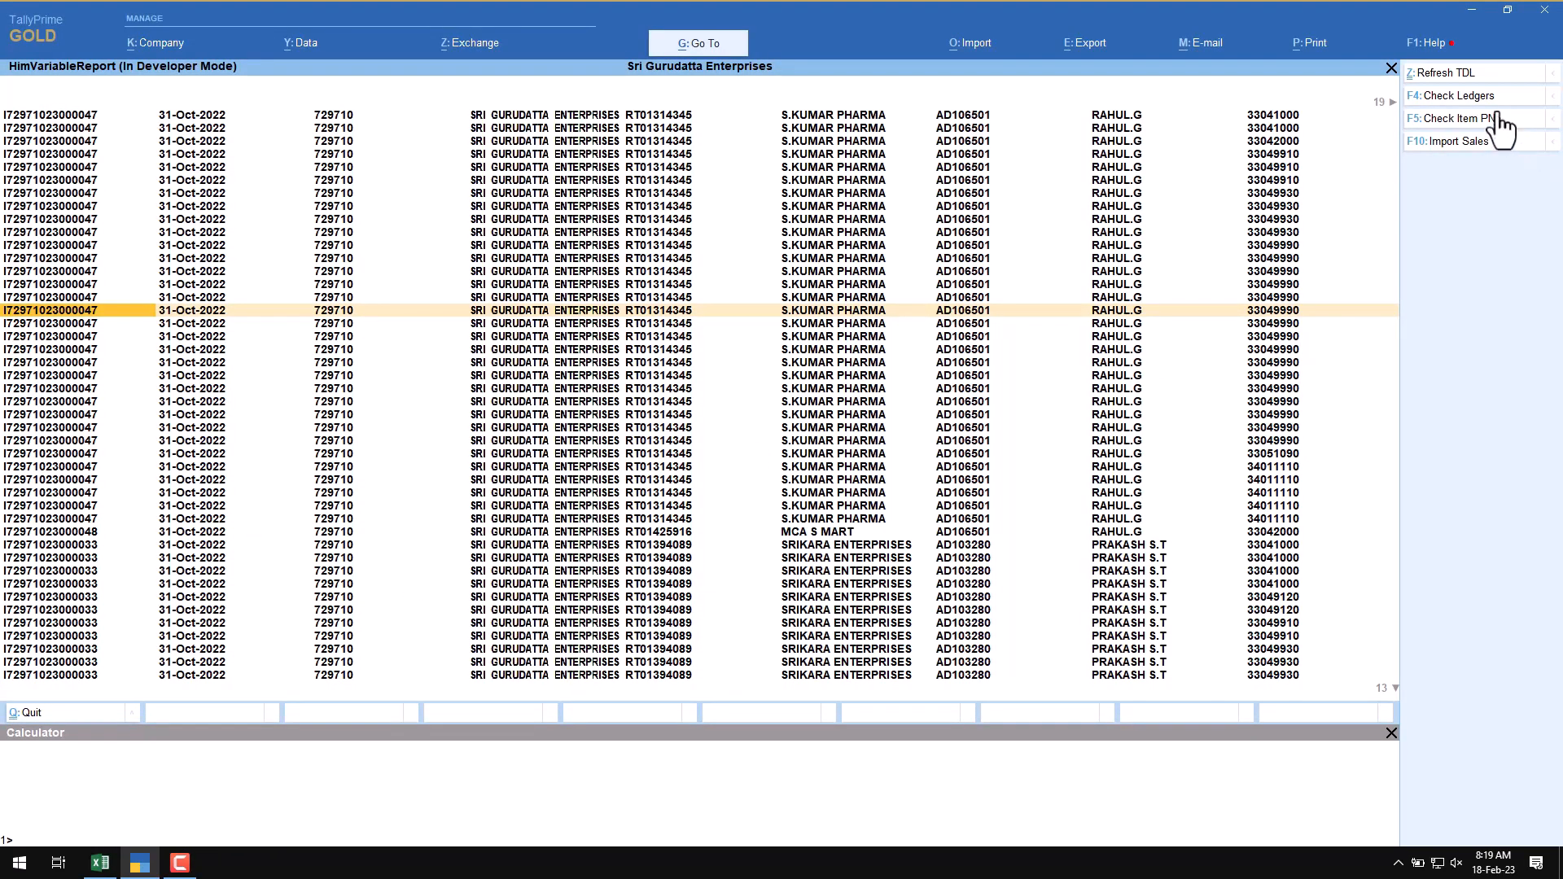
left_click(1430, 98)
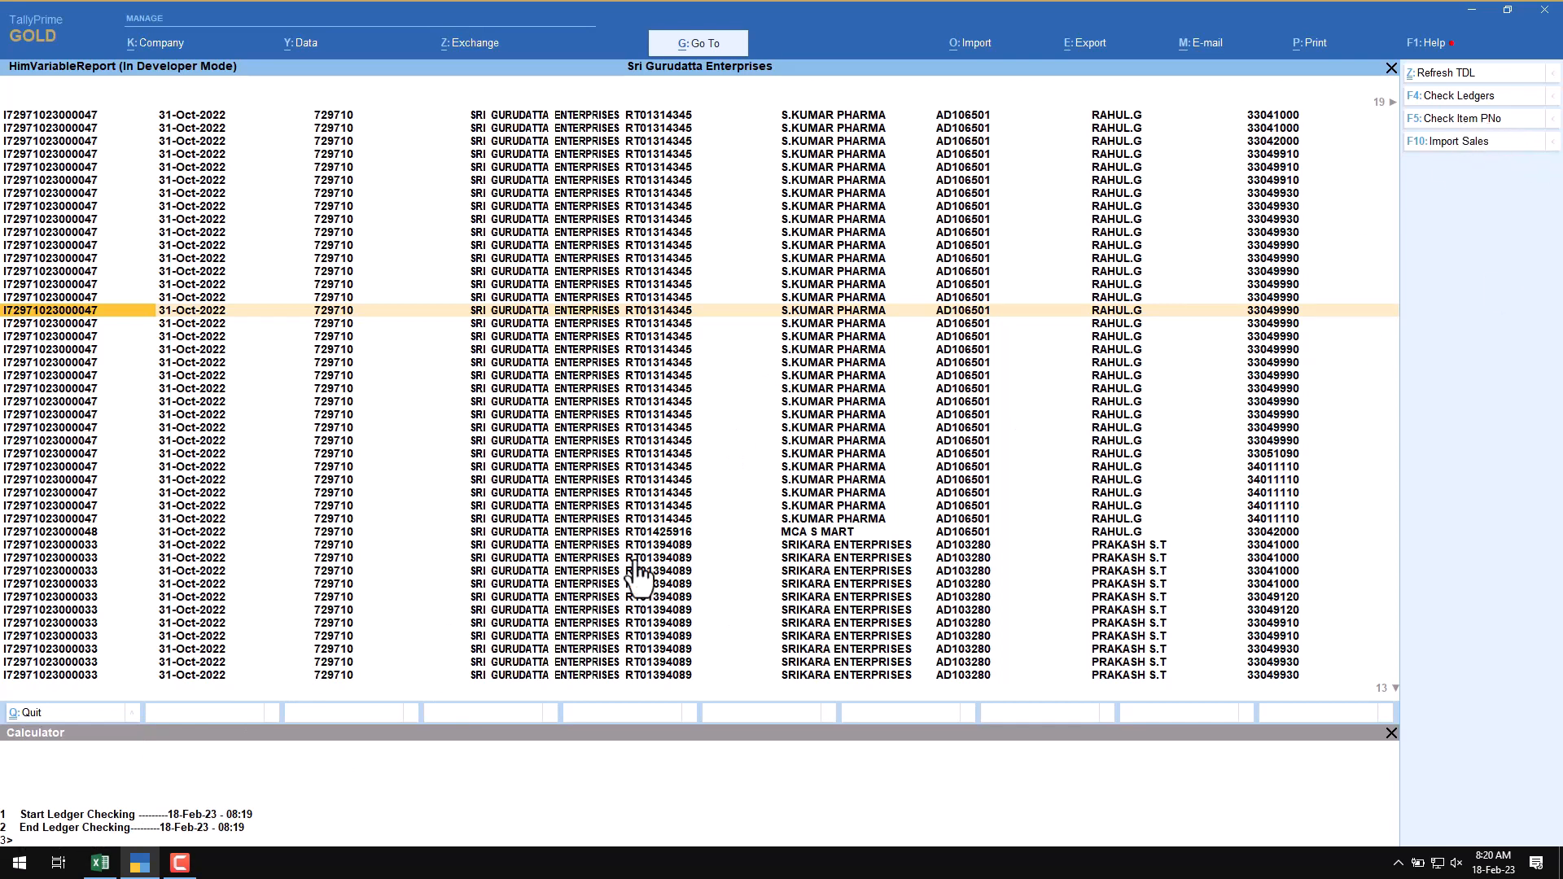
Step: Examine the ProductCode and ProductName columns of the sales register in Excel, down to the tan removal peel-off mask row
left_click(100, 863)
left_click(1001, 267)
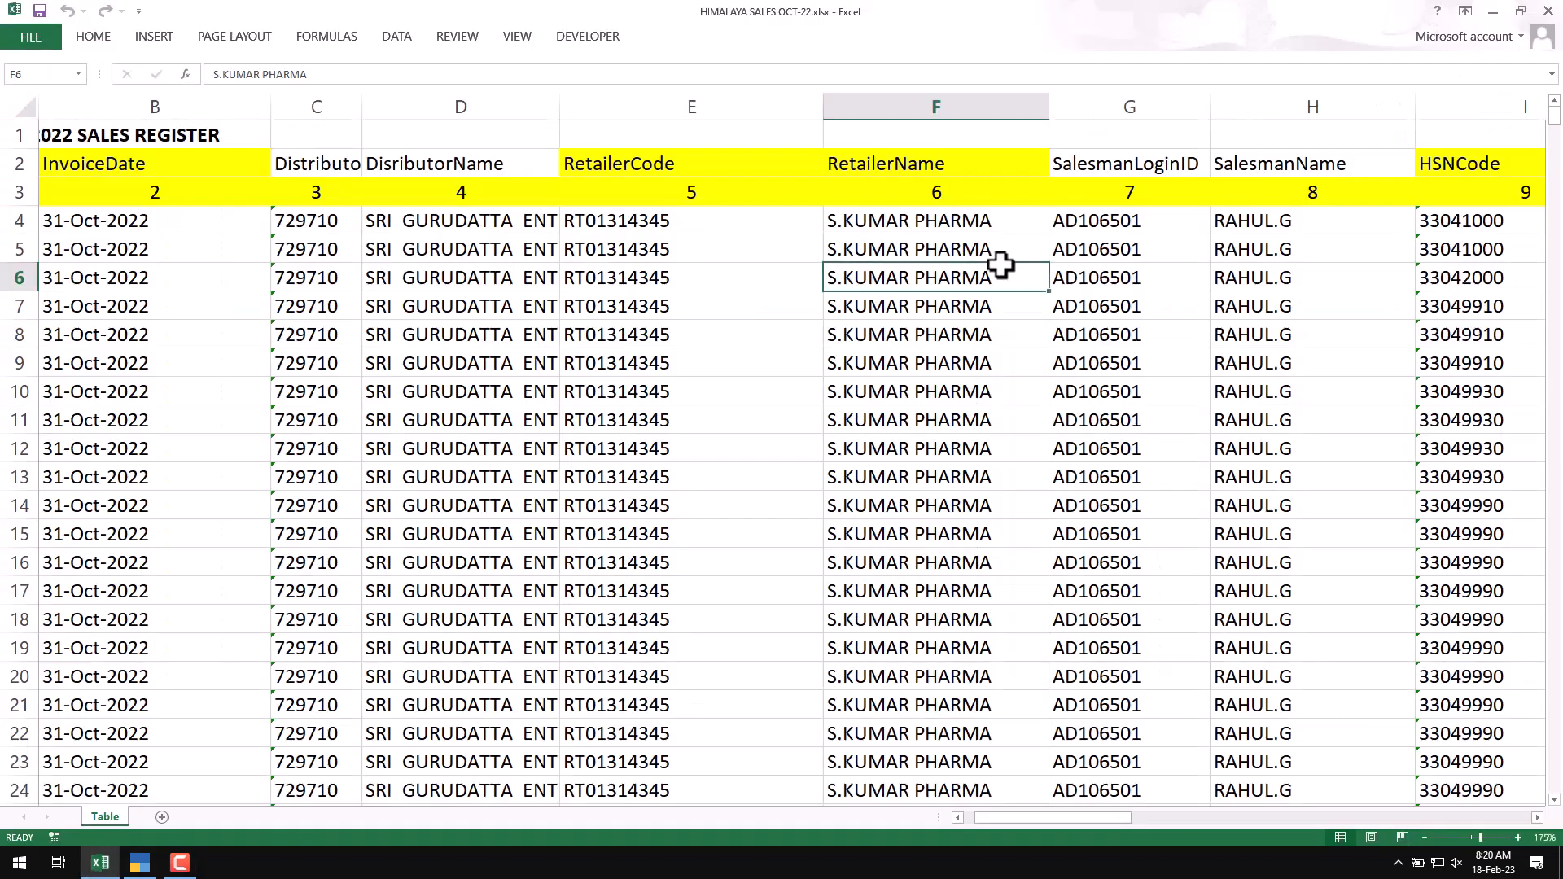
key("Right")
key("Right")
key("Right")
key("Right")
key("Right")
key("Right")
key("Right")
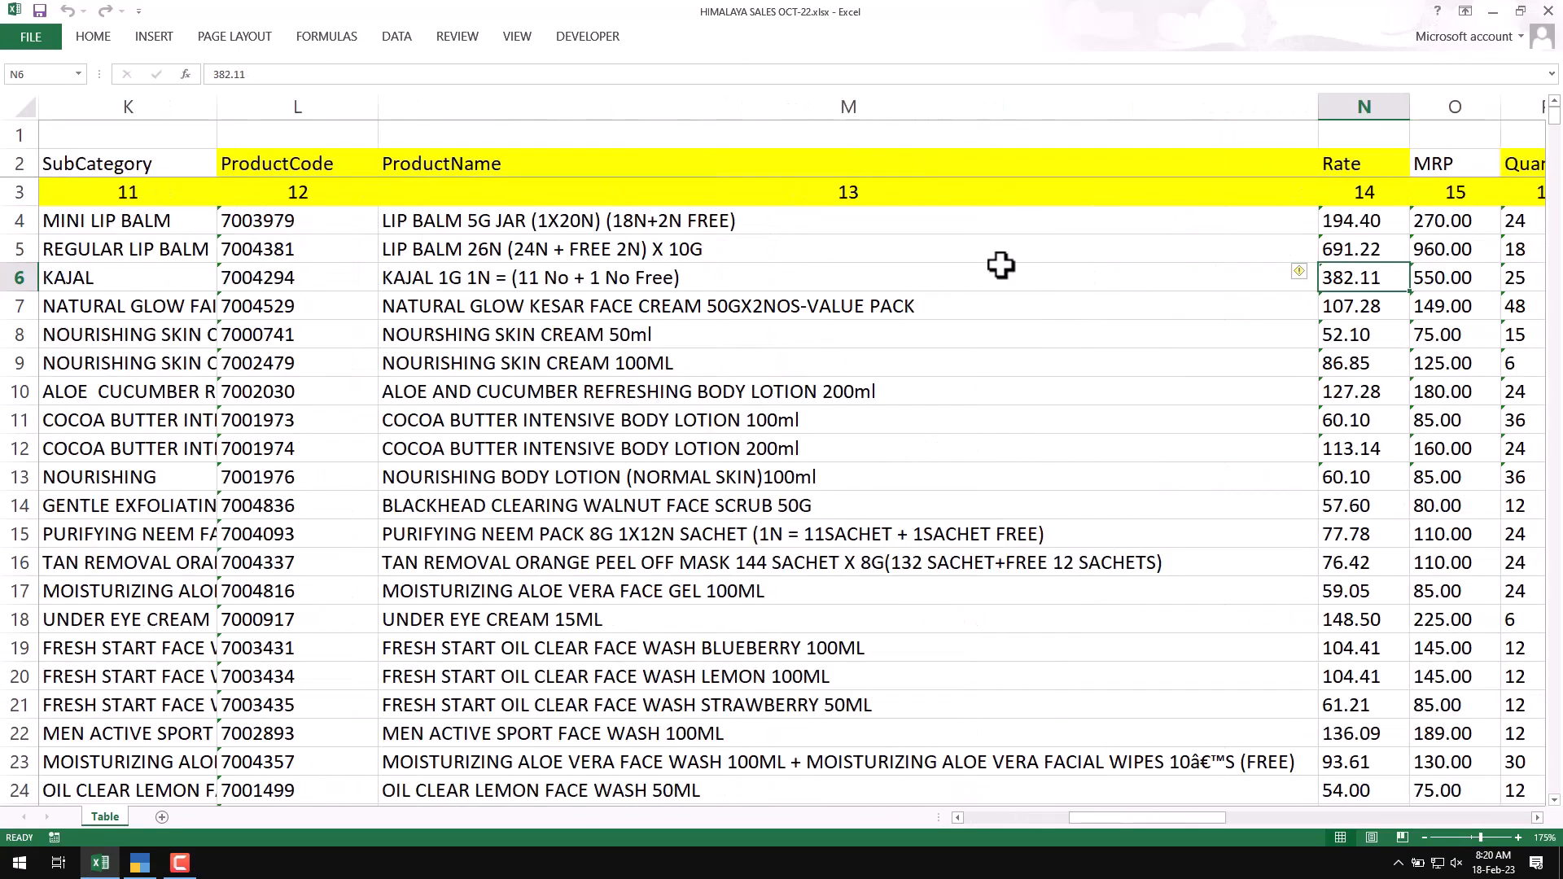
key("Left")
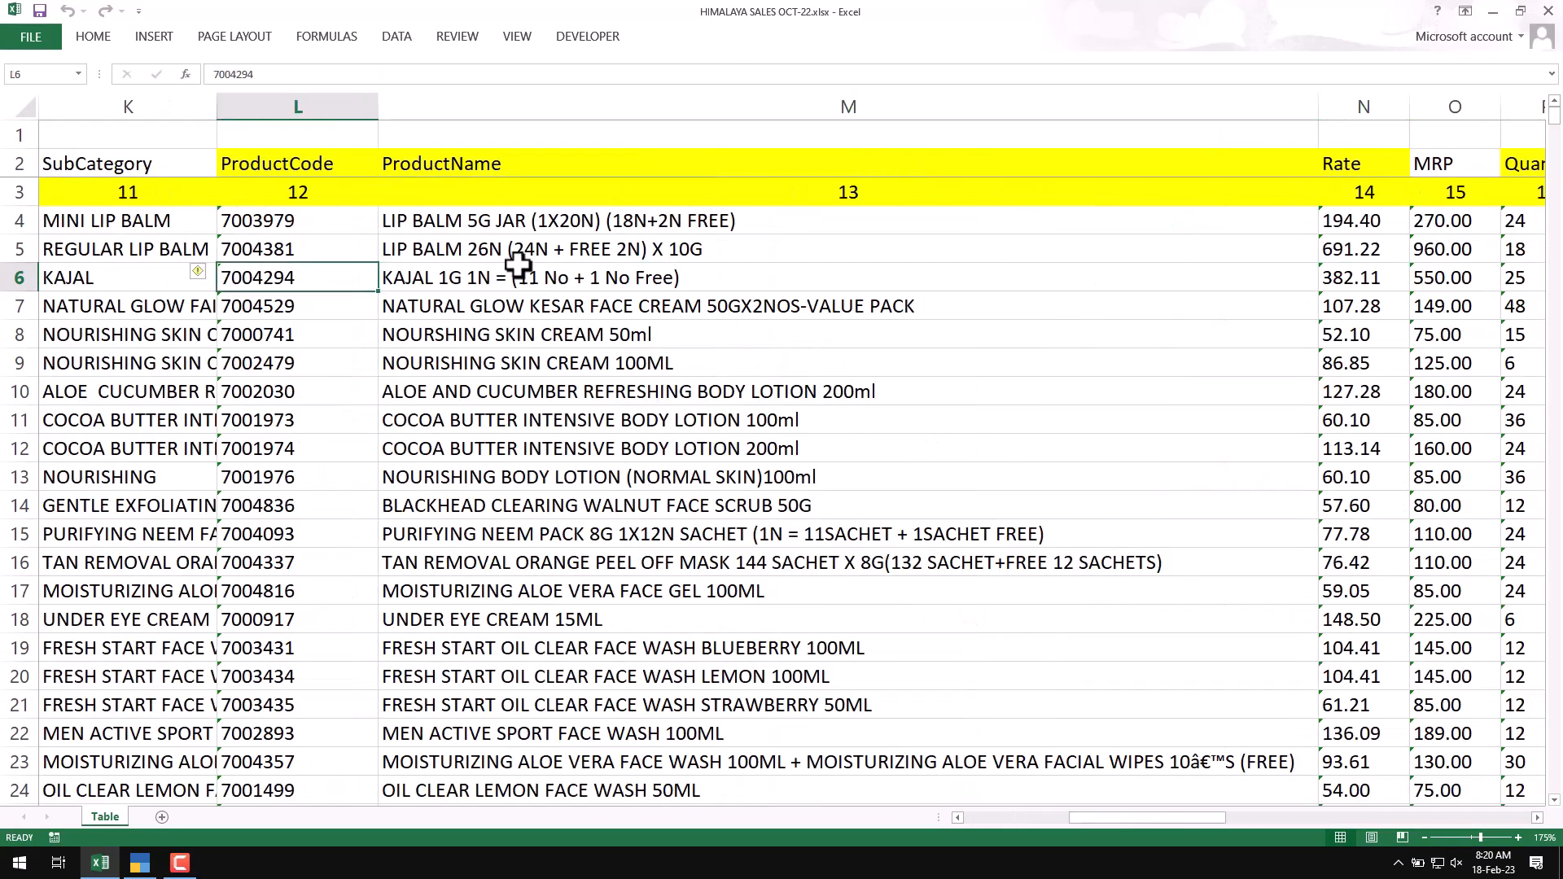
left_click(508, 231)
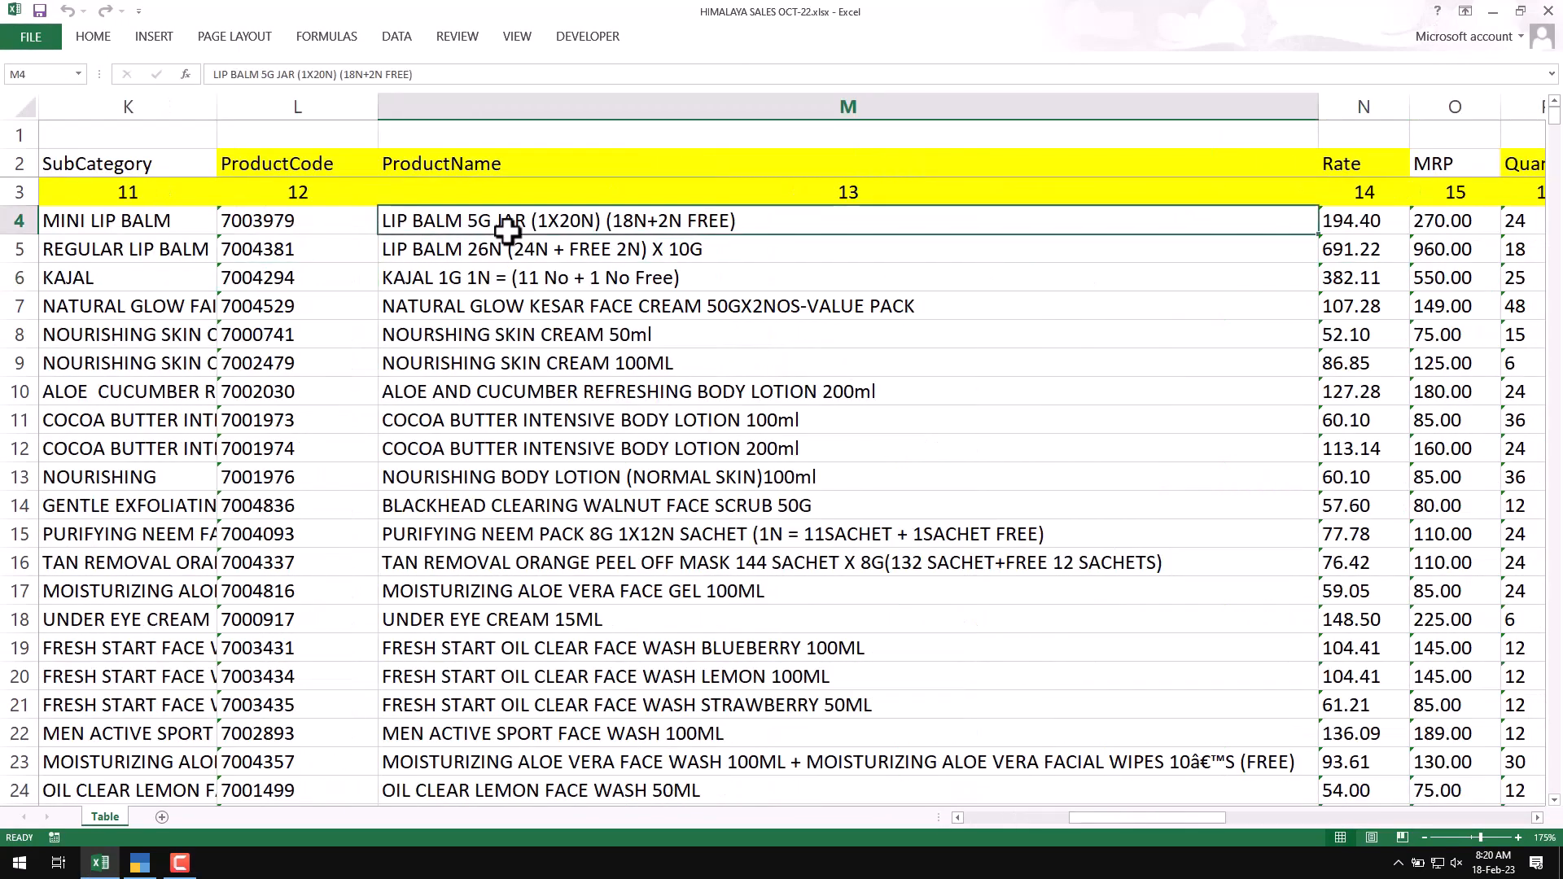
left_click(527, 561)
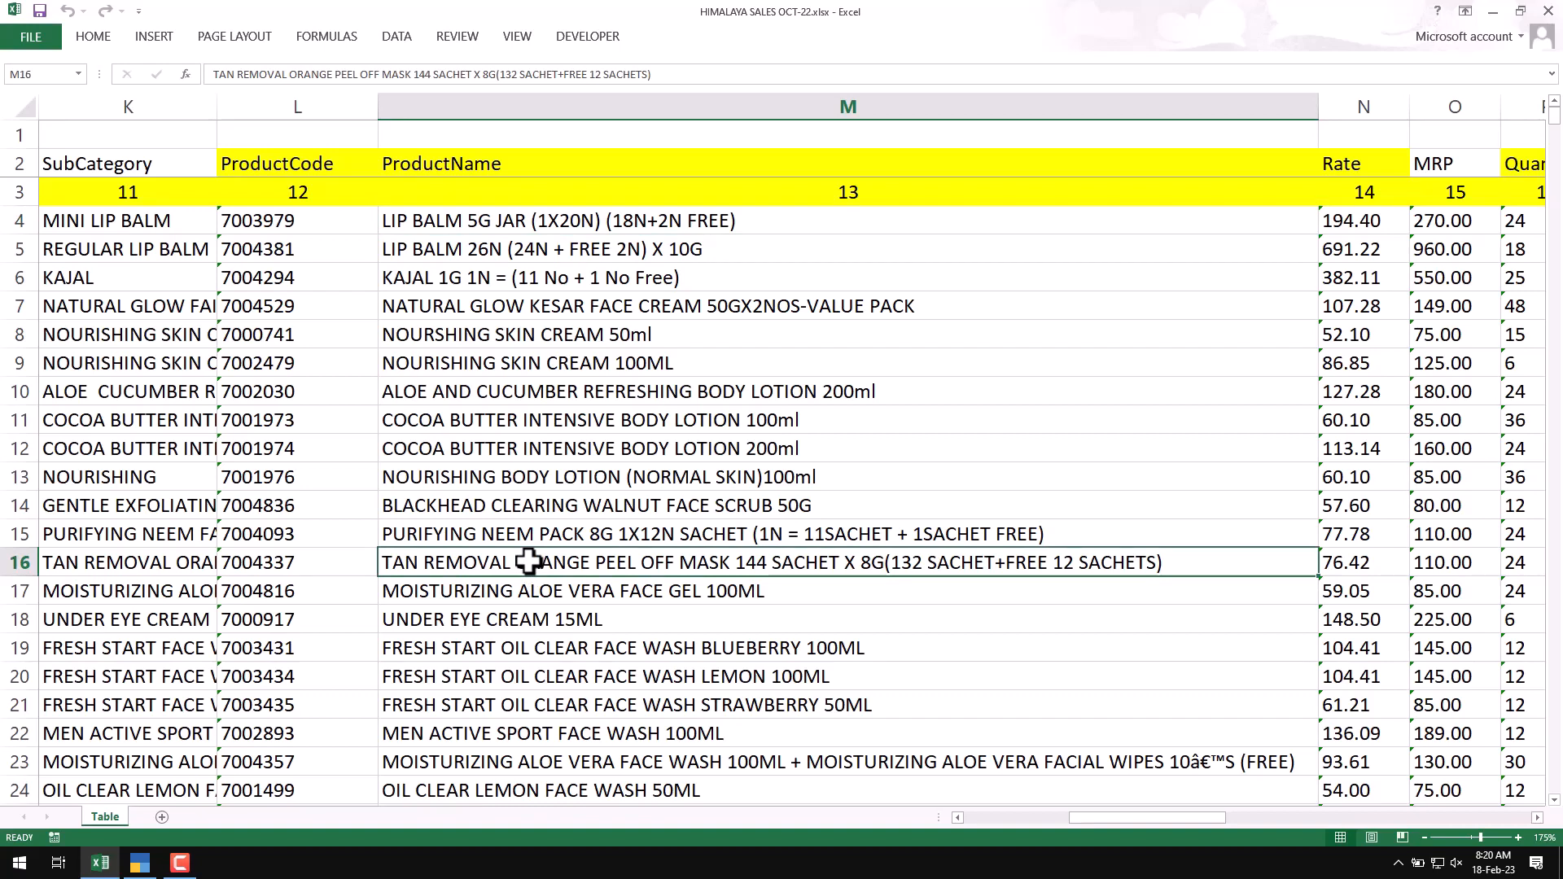
left_click(300, 563)
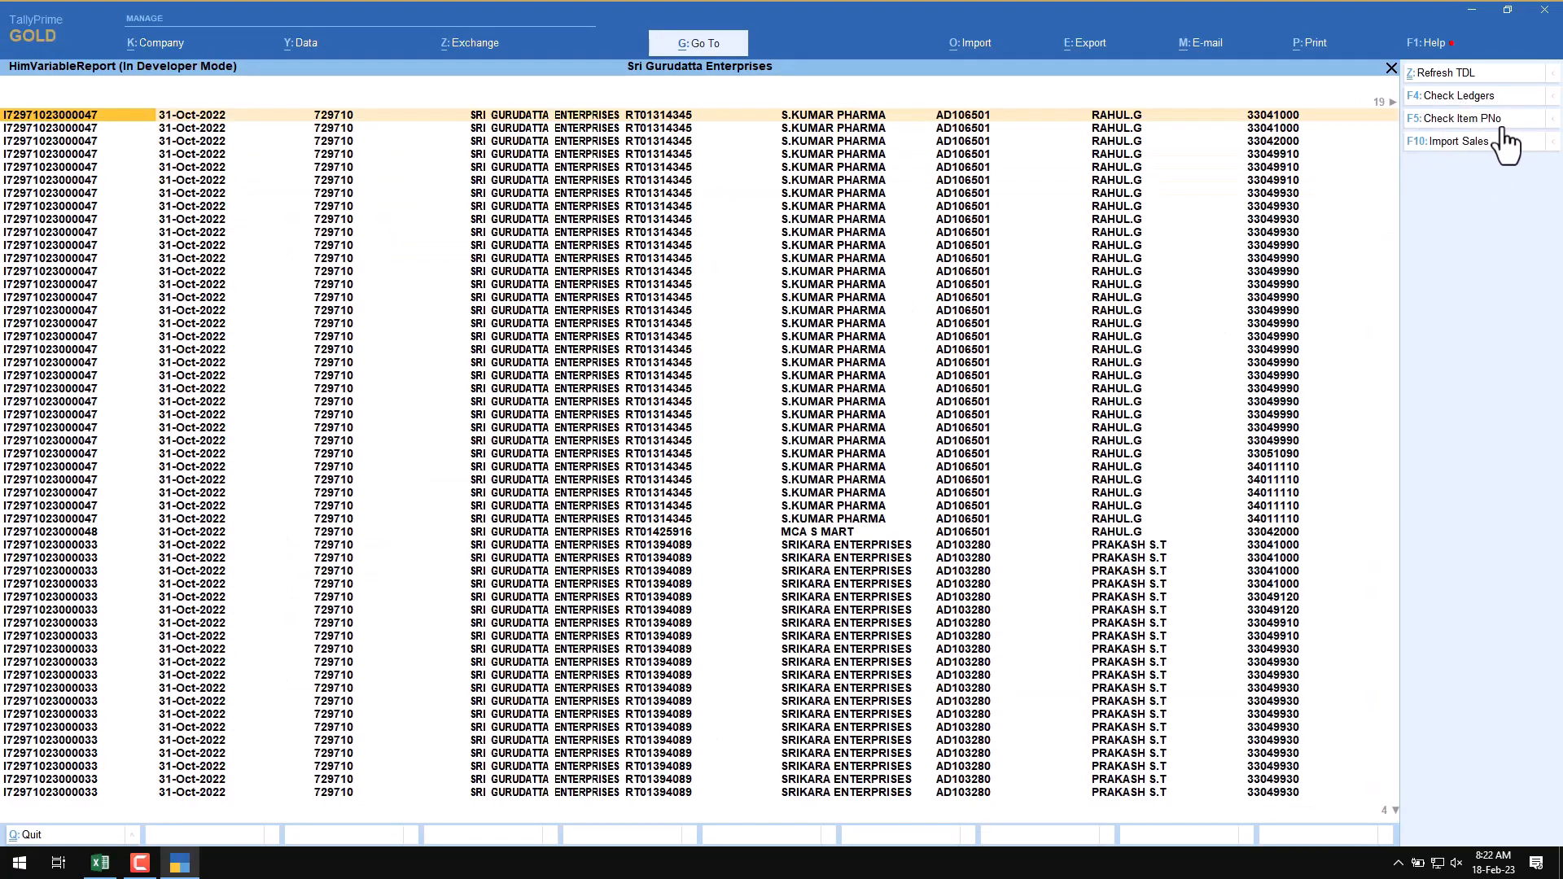
Step: Return to TallyPrime, show the calculator pane and run Check Item PNo on the loaded sales rows
left_click(100, 863)
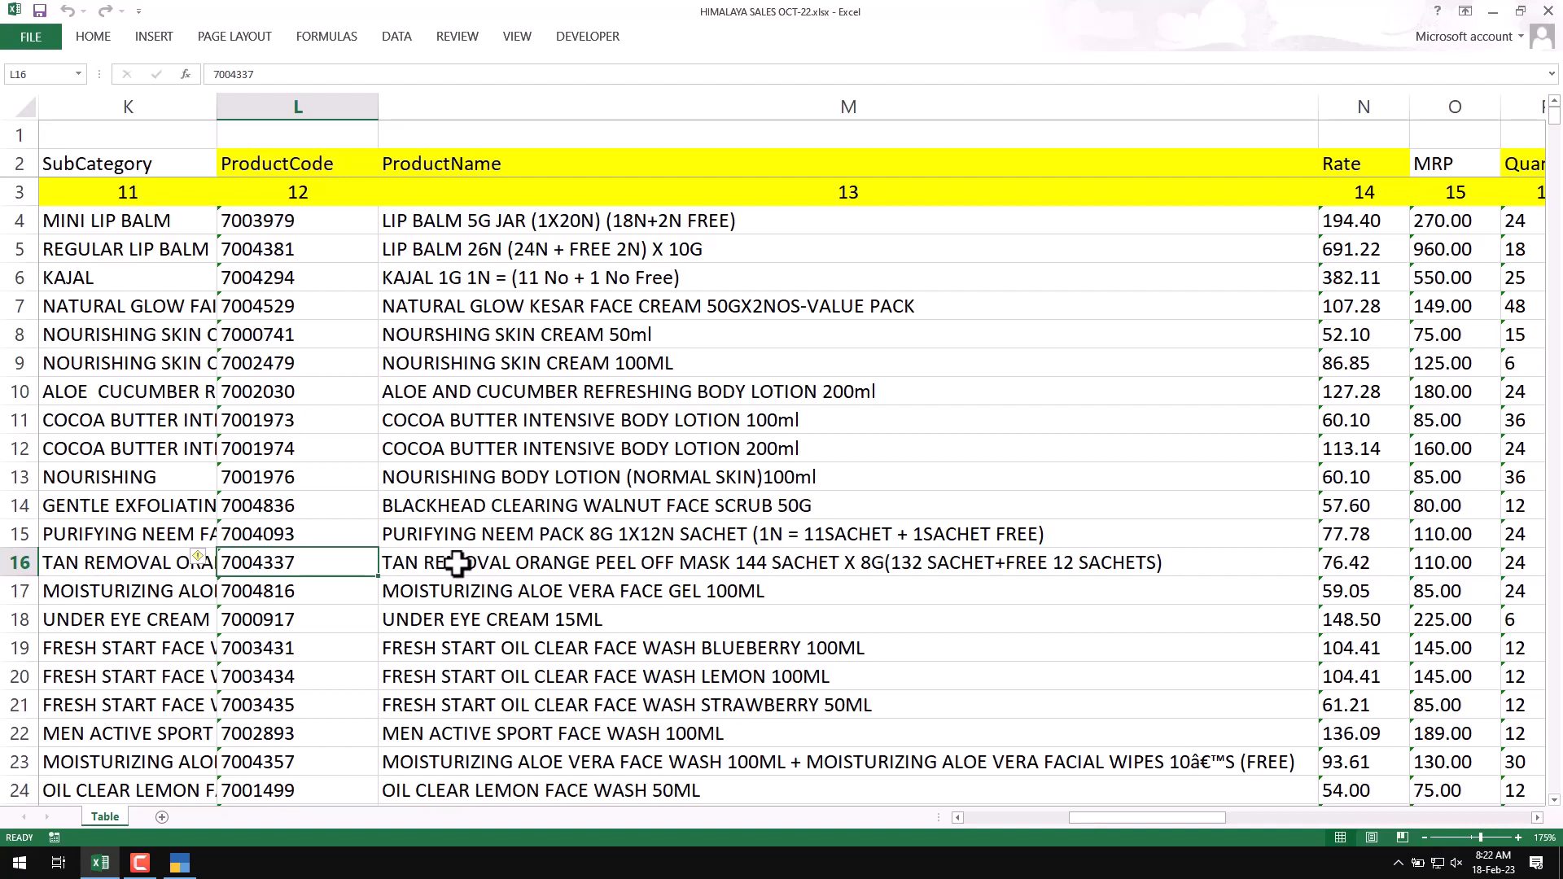
left_click(179, 865)
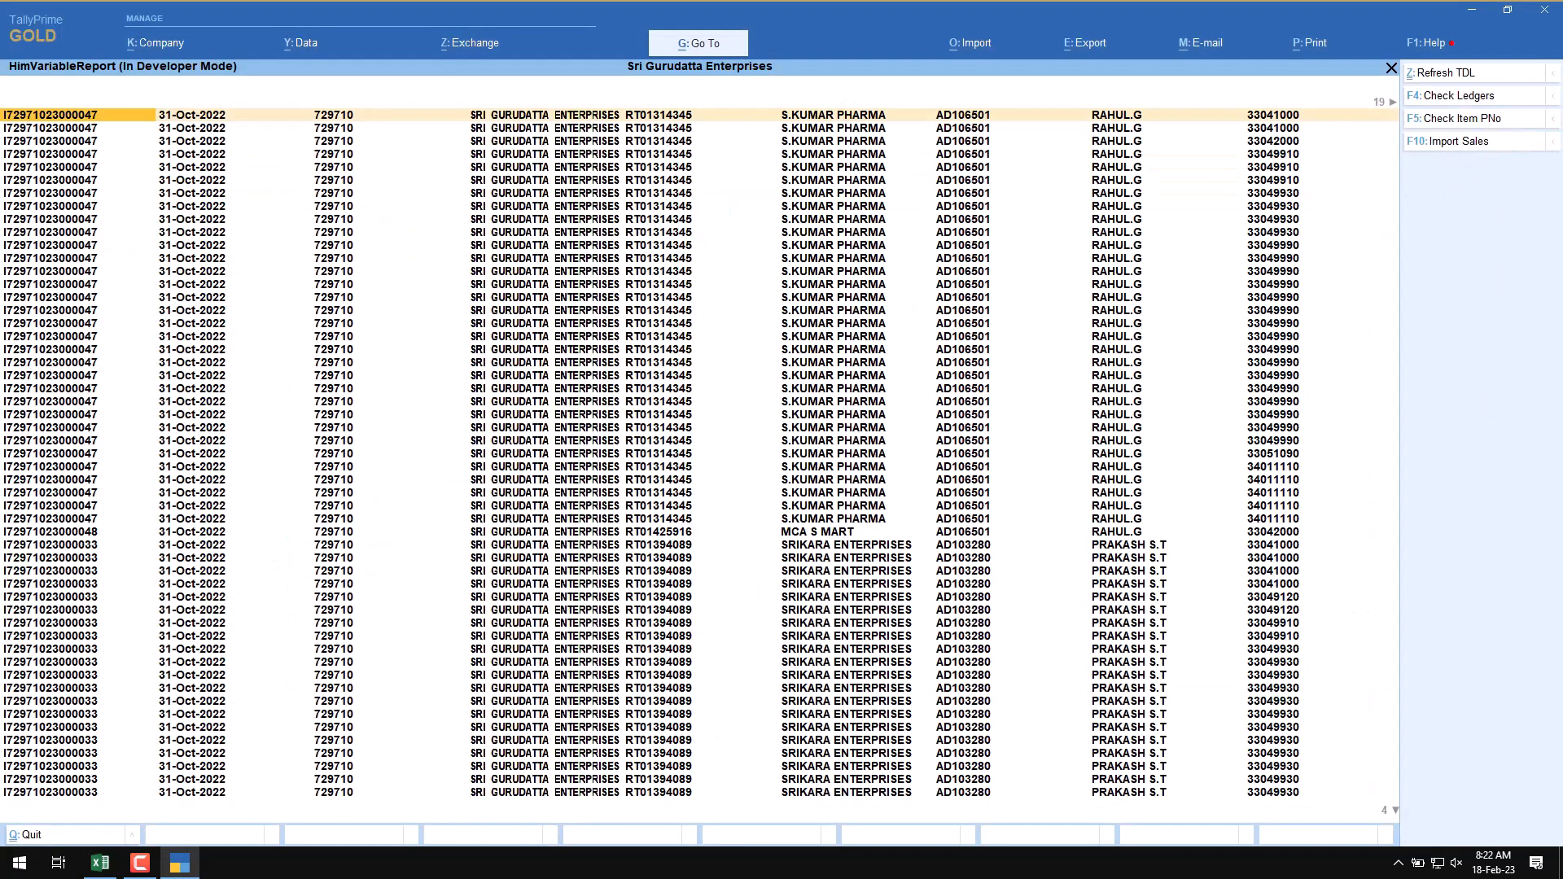
key("ctrl+n")
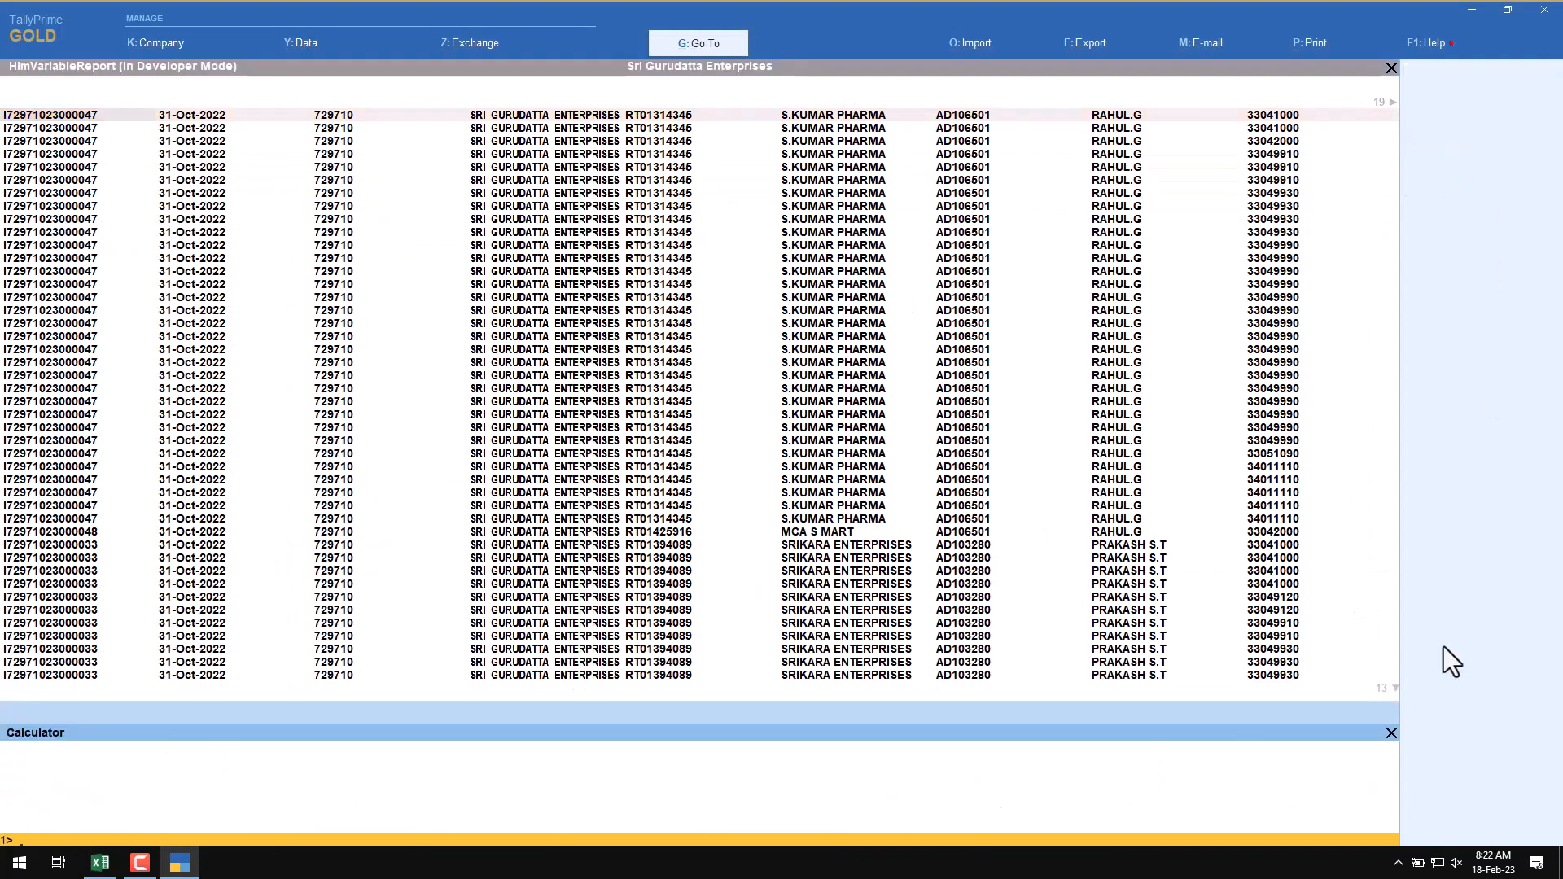
left_click(1472, 360)
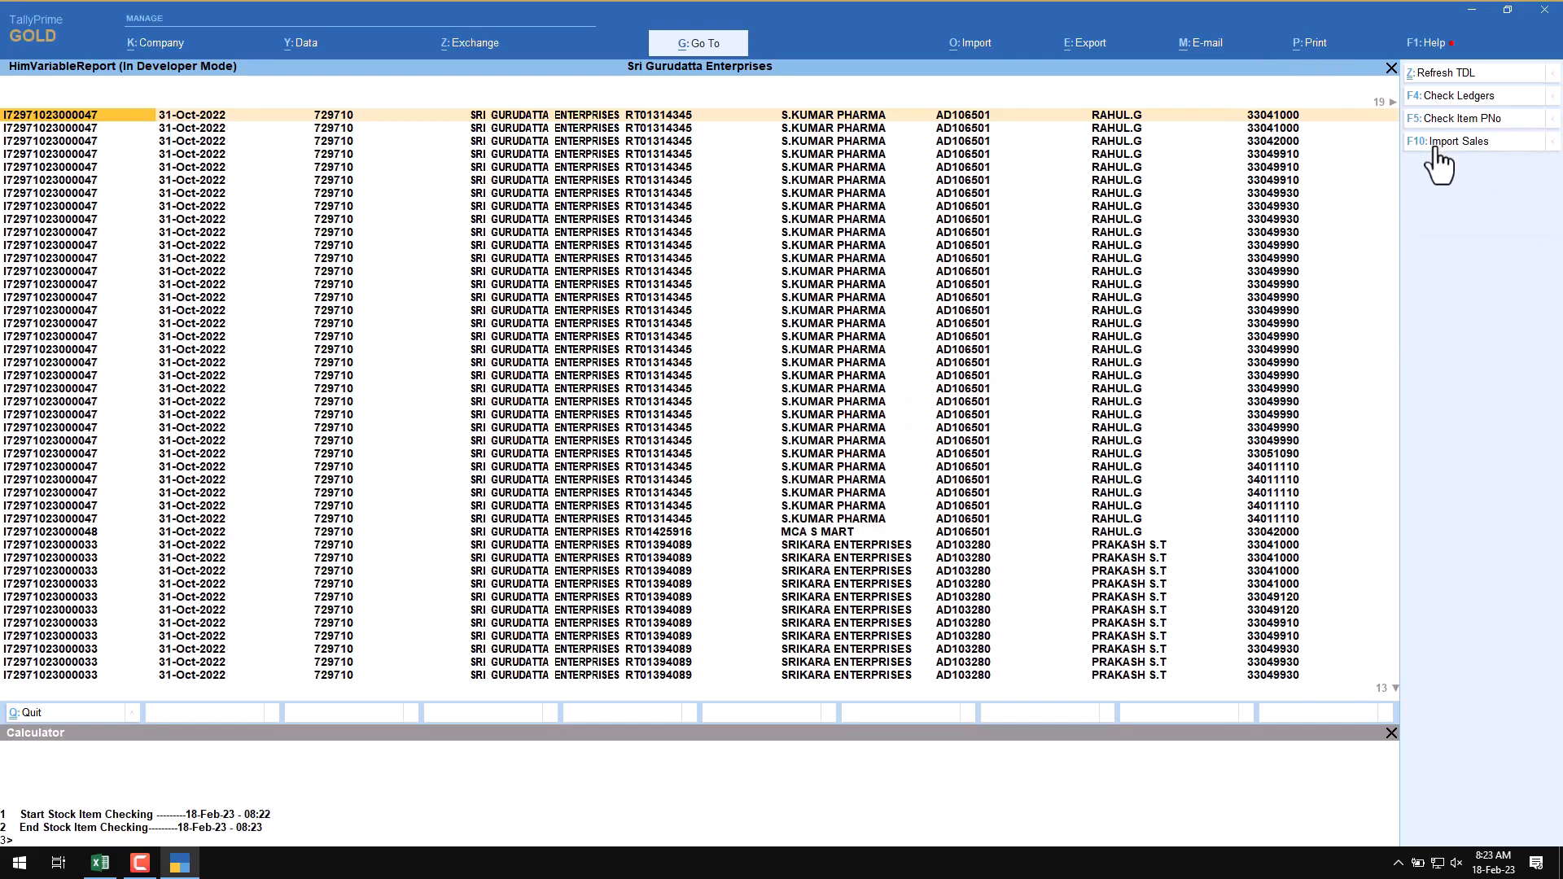
Step: Import the checked sales rows as vouchers and return to the Gateway of Tally
left_click(1436, 145)
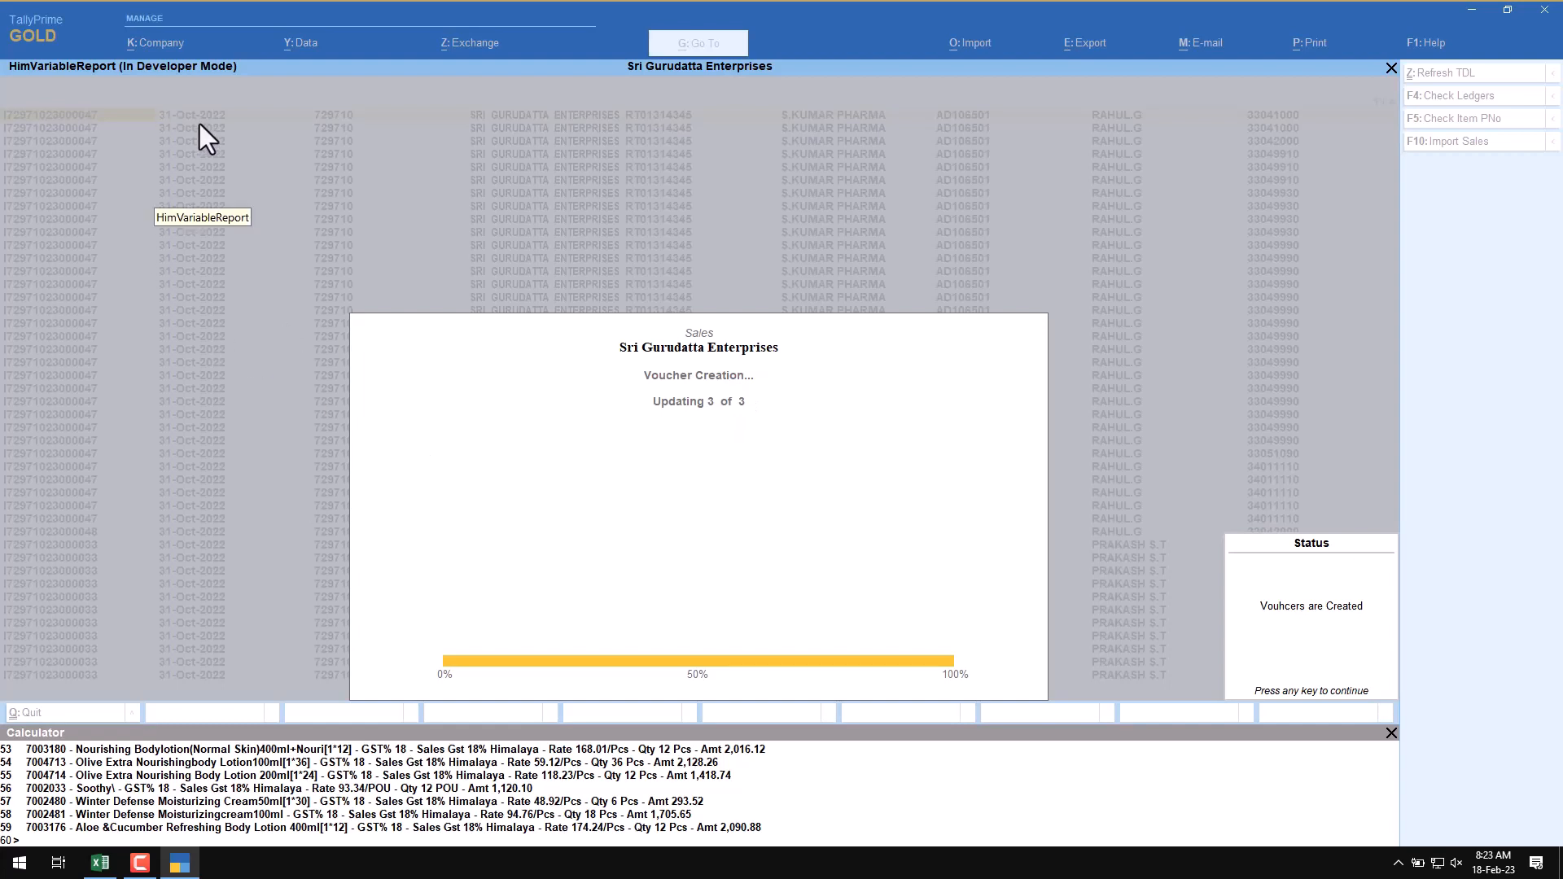
key("Escape")
key("Escape")
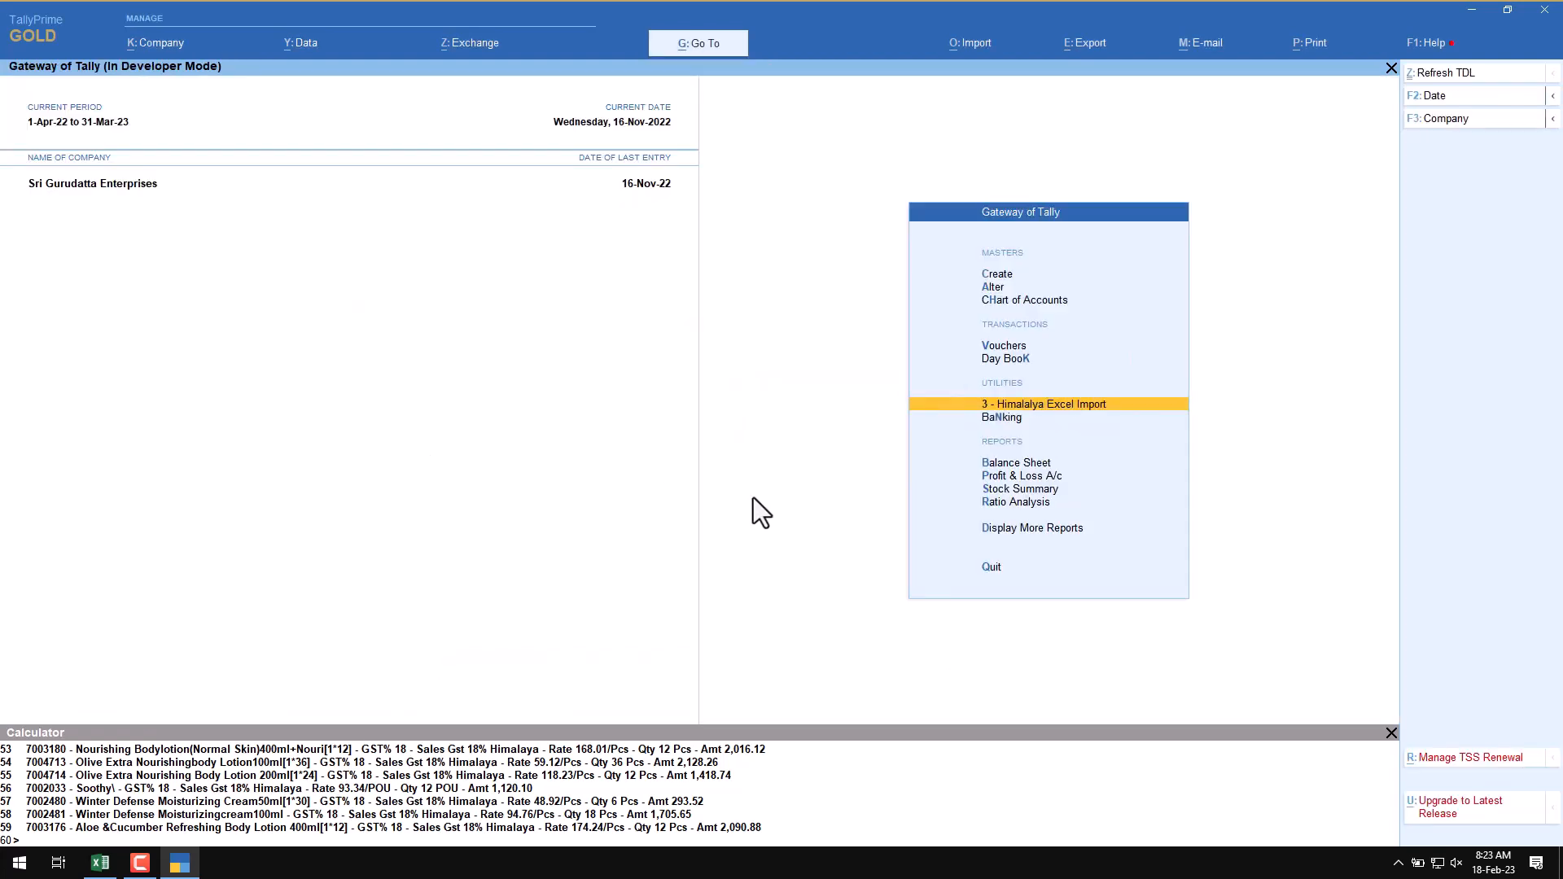
key("Escape")
key("Escape")
Step: Open the Day Book with the date set to 31.10 to list the imported sales vouchers
left_click(1023, 359)
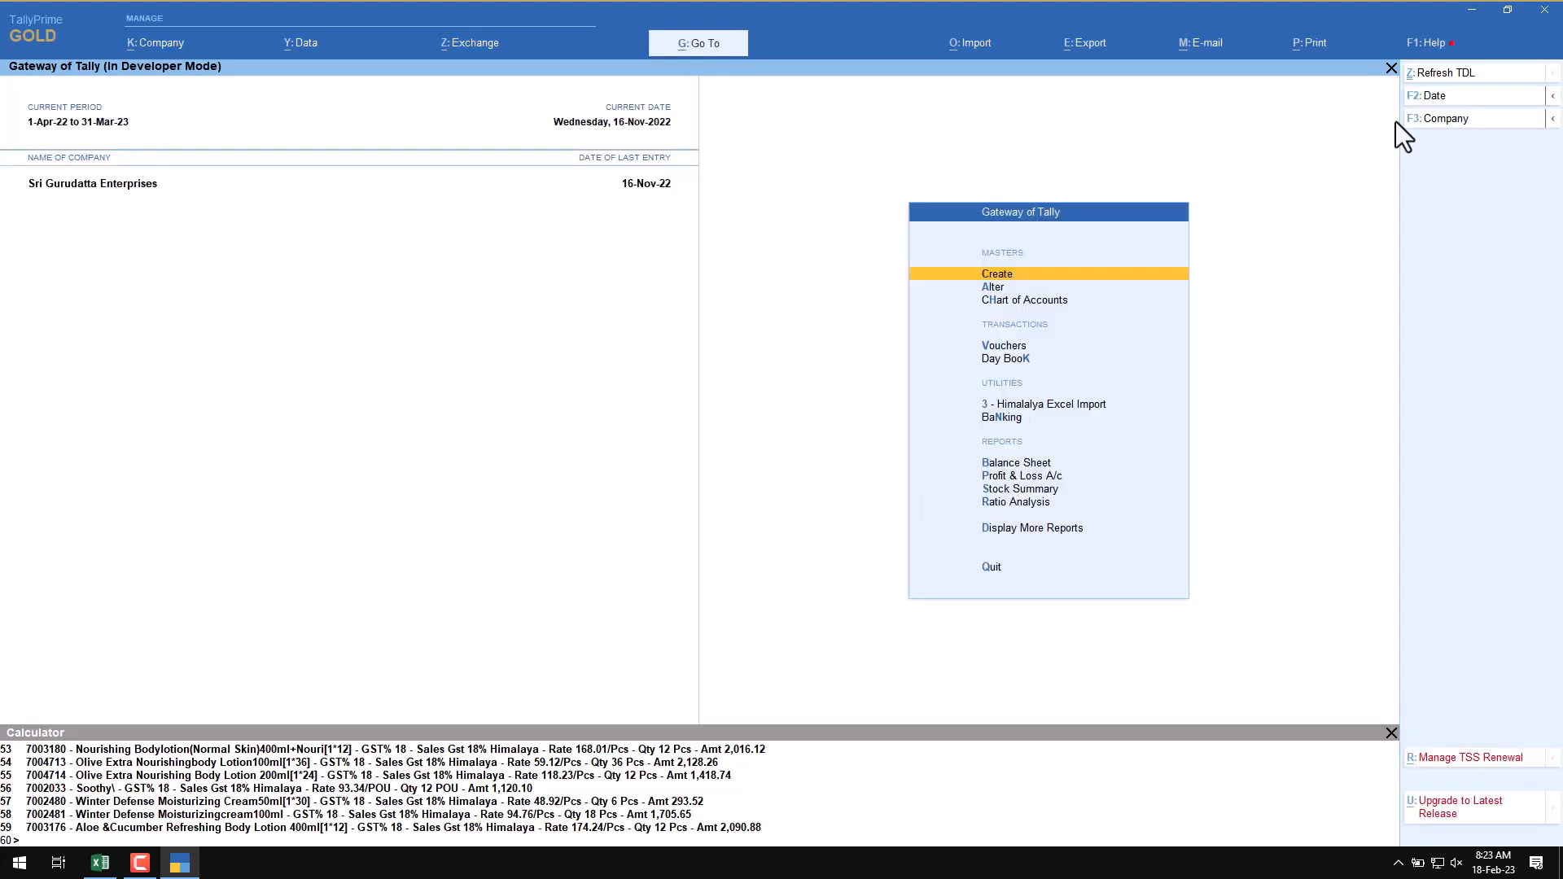
left_click(1438, 95)
type("31.10")
key("Return")
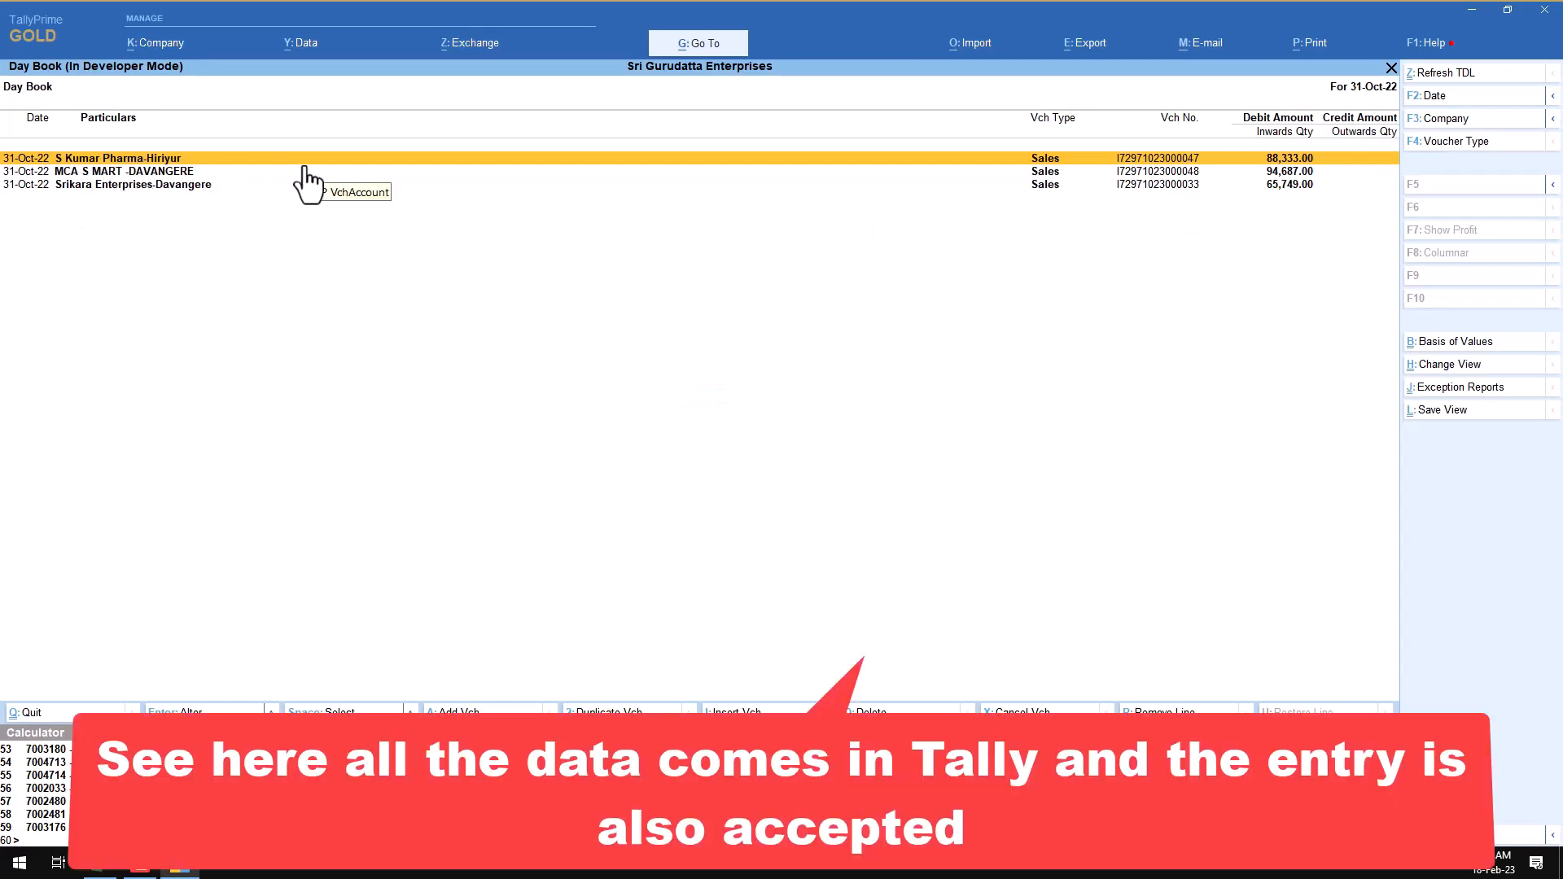
Step: Open the first imported sales voucher and review its item lines through to the tax and round-off entries
key("Return")
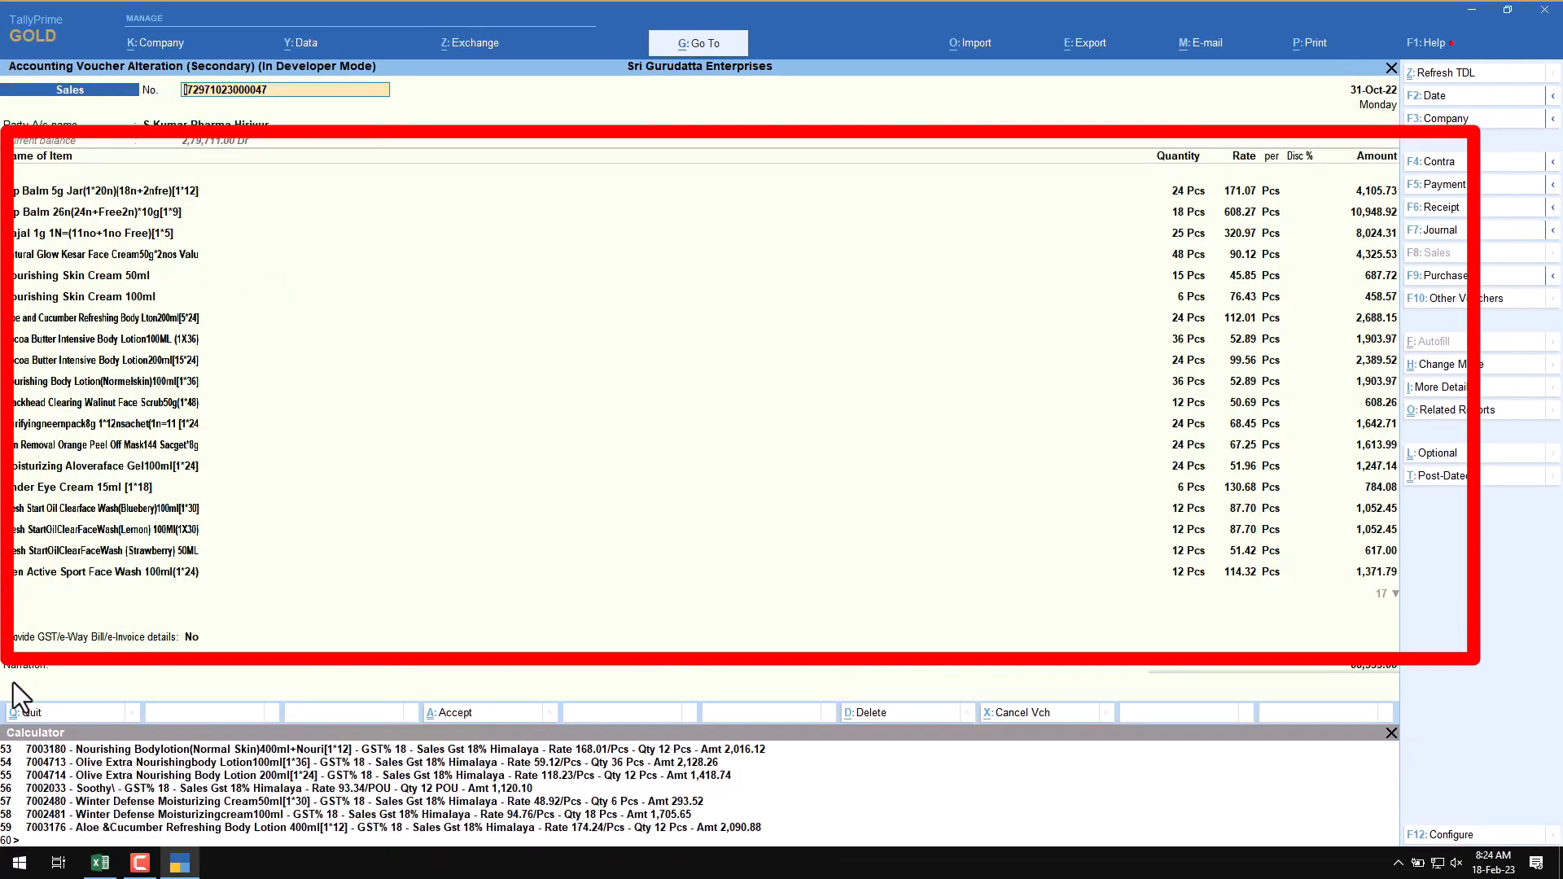
left_click(13, 682)
key("BackSpace")
key("BackSpace")
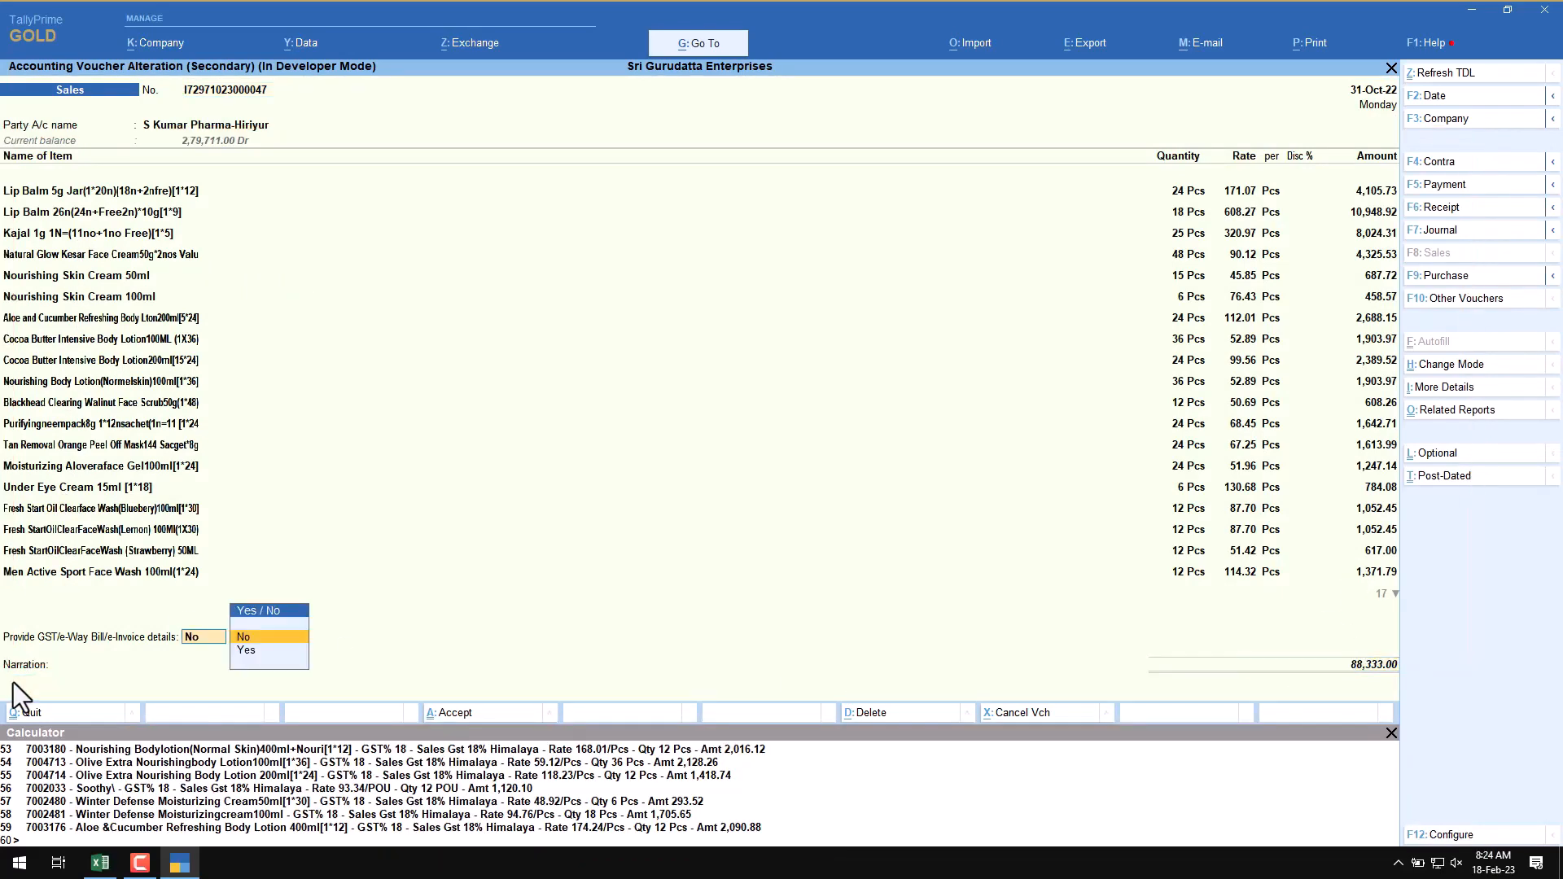
key("BackSpace")
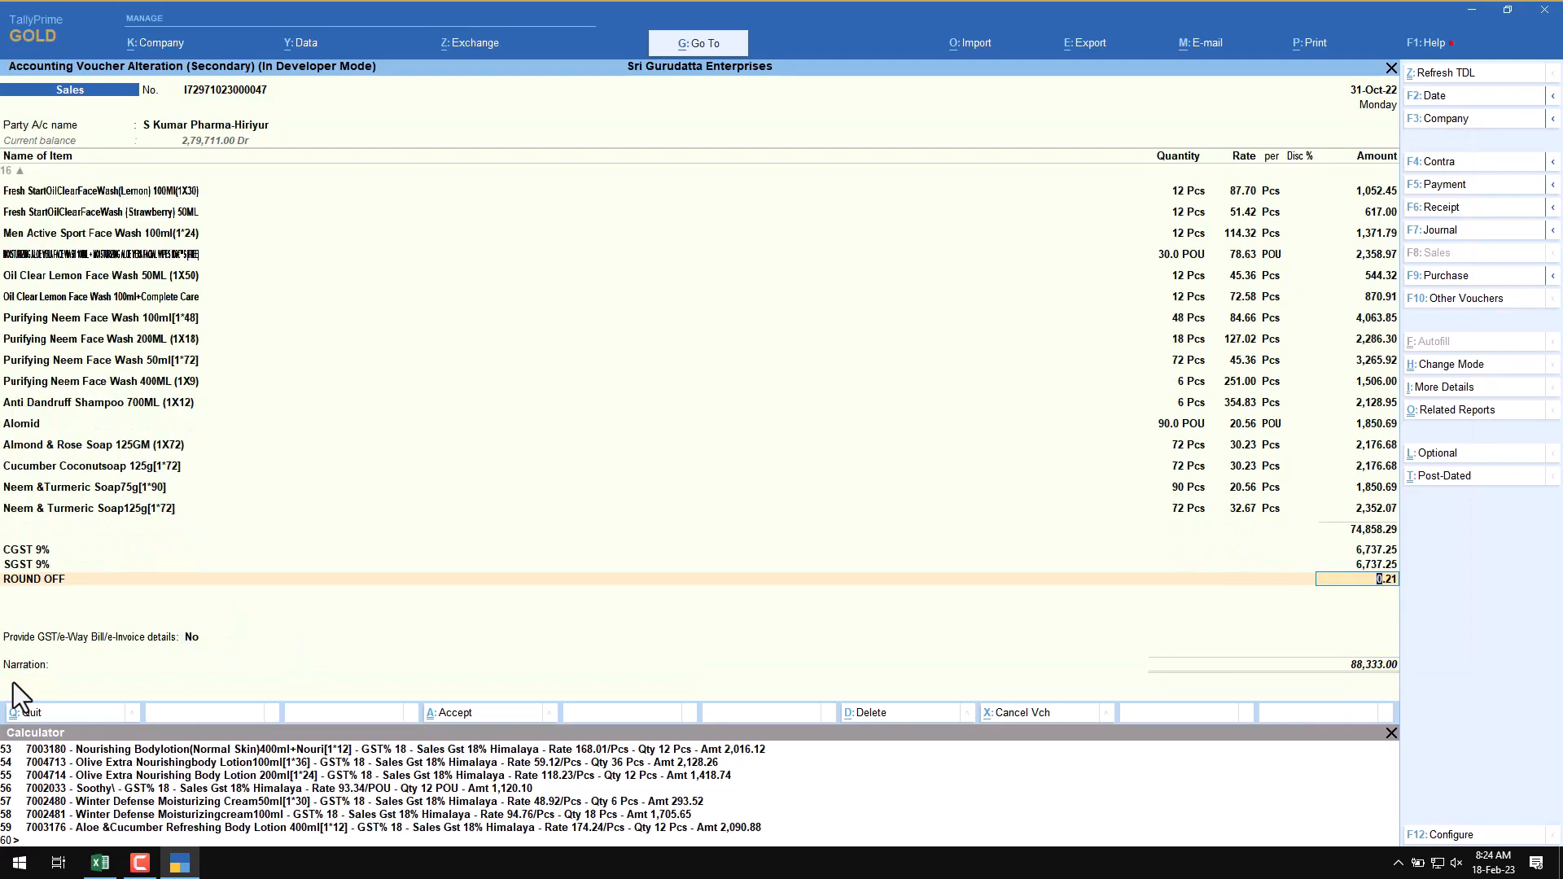
Step: View the GST tax analysis of the first sales voucher and go back to the Day Book without altering the voucher
key("alt")
key("alt+a")
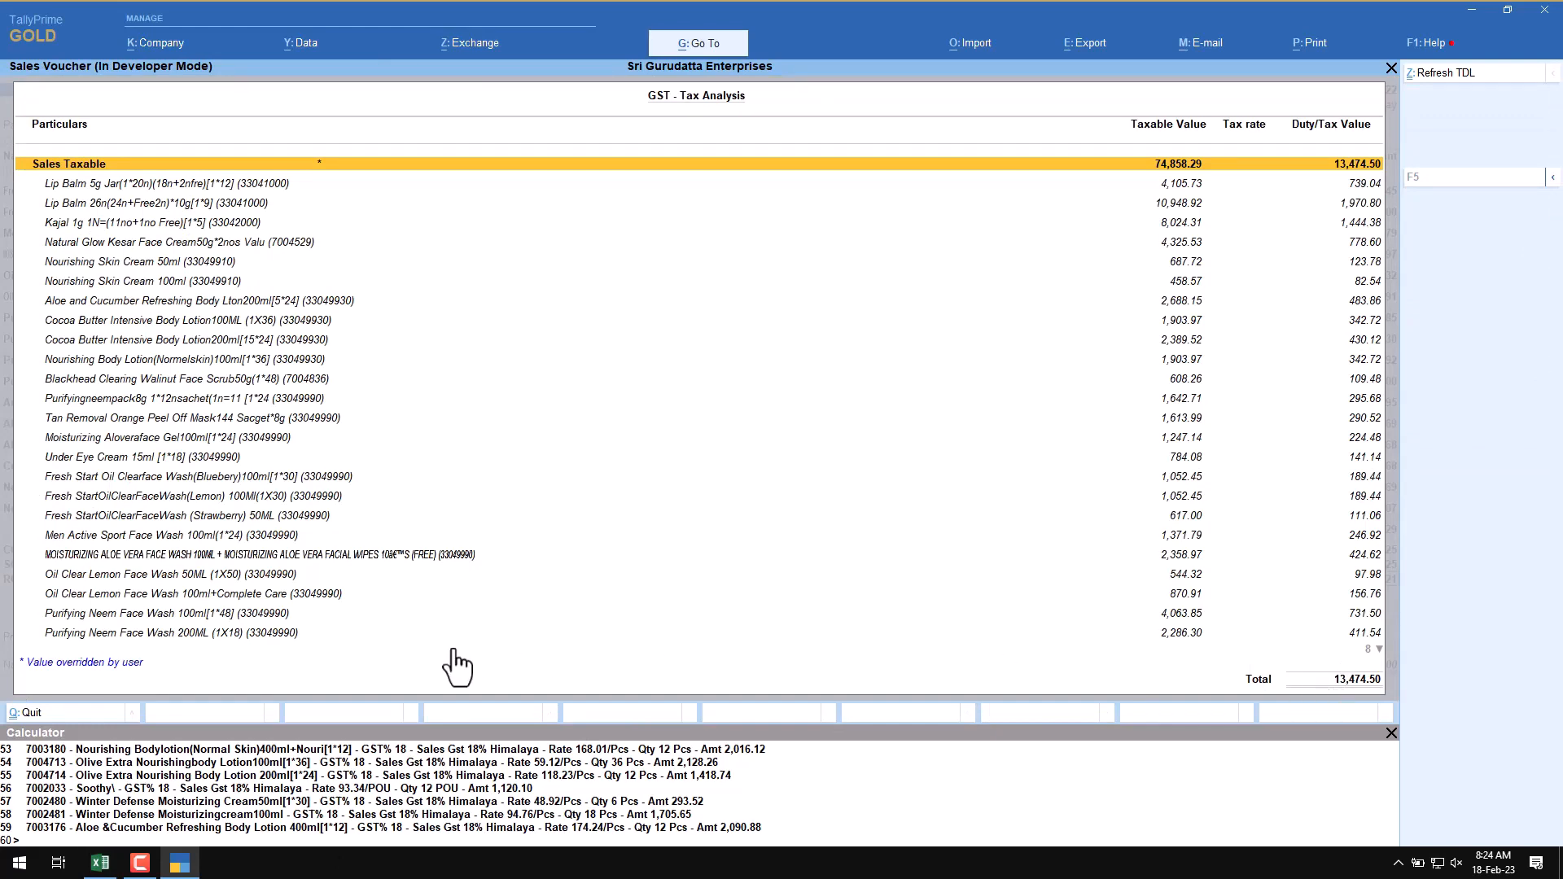
key("Escape")
key("Escape")
key("Return")
Step: Open the MCA S MART sales voucher, review its item and tax lines, and close it without changes
key("Down")
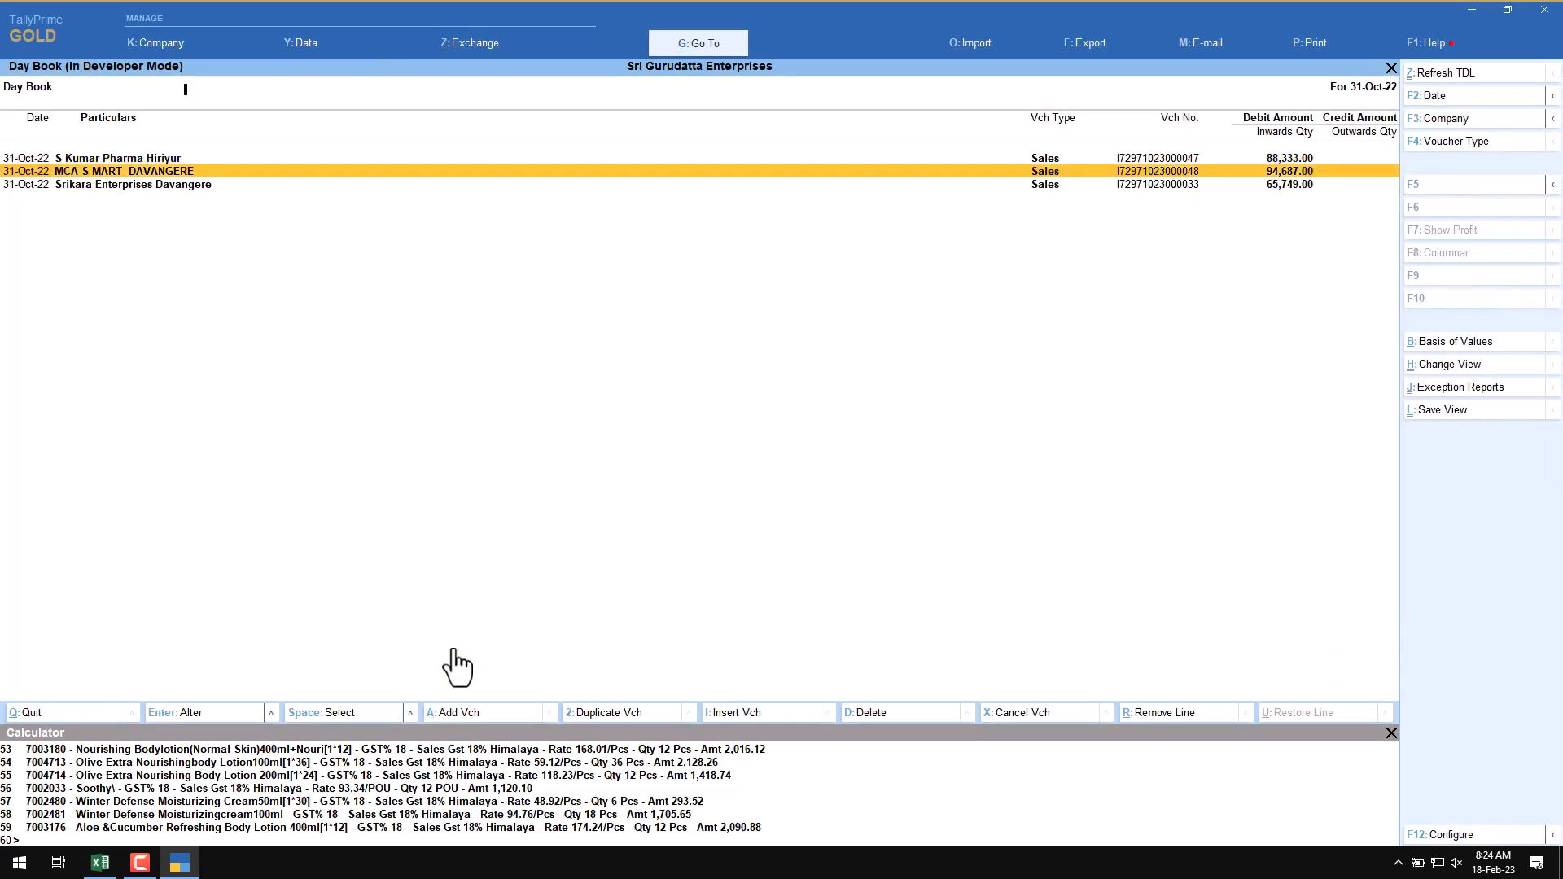
key("Return")
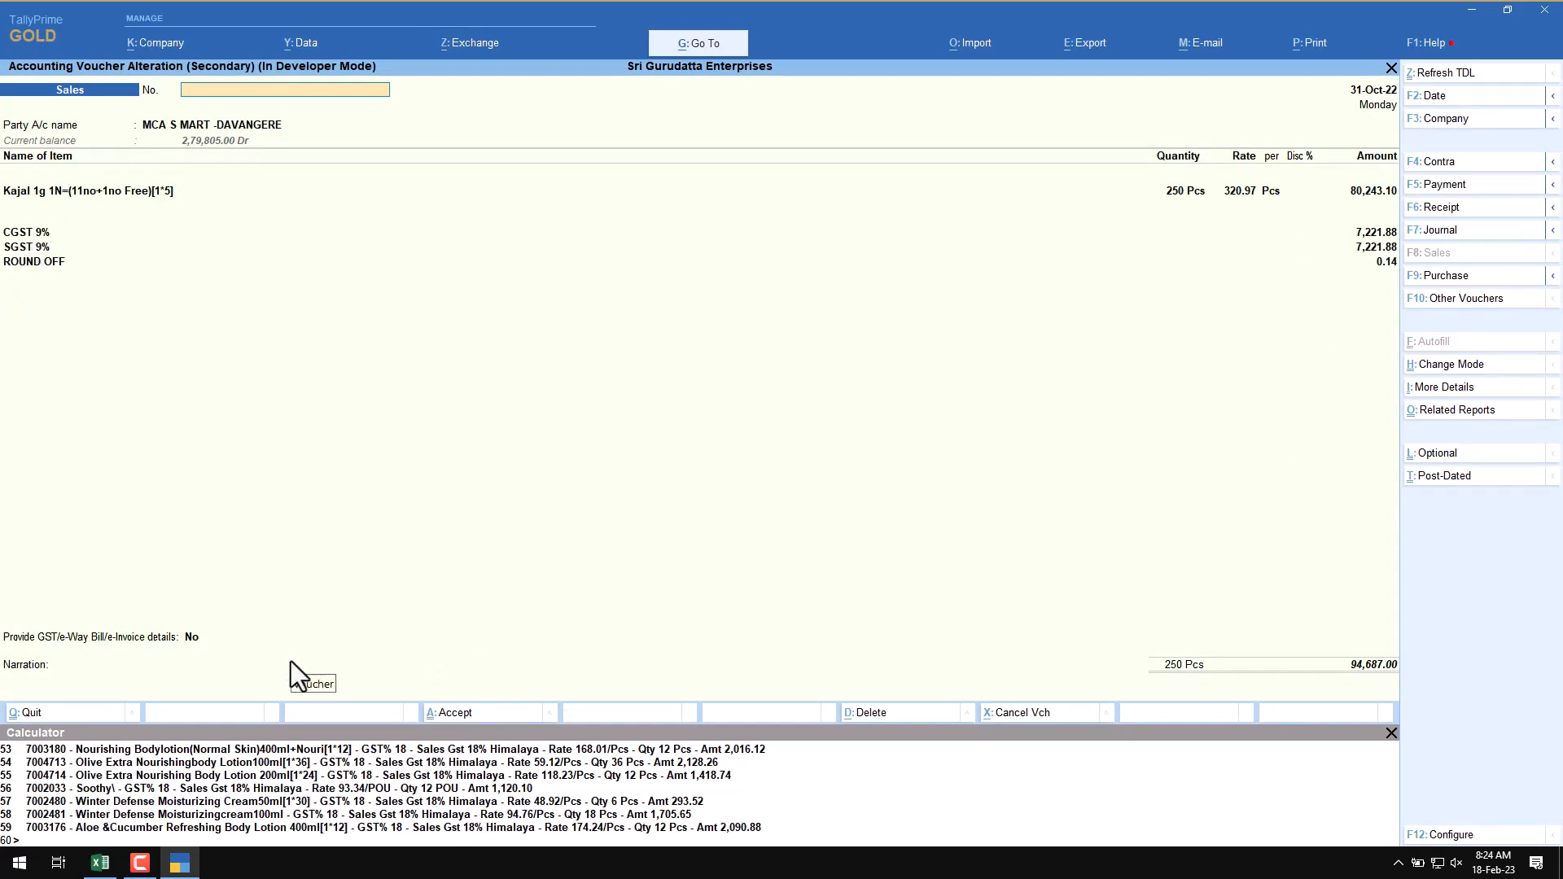
key("Escape")
key("Return")
Step: Open the Srikara Enterprises sales voucher to review its items, then leave it and the Day Book for the Gateway of Tally
key("Down")
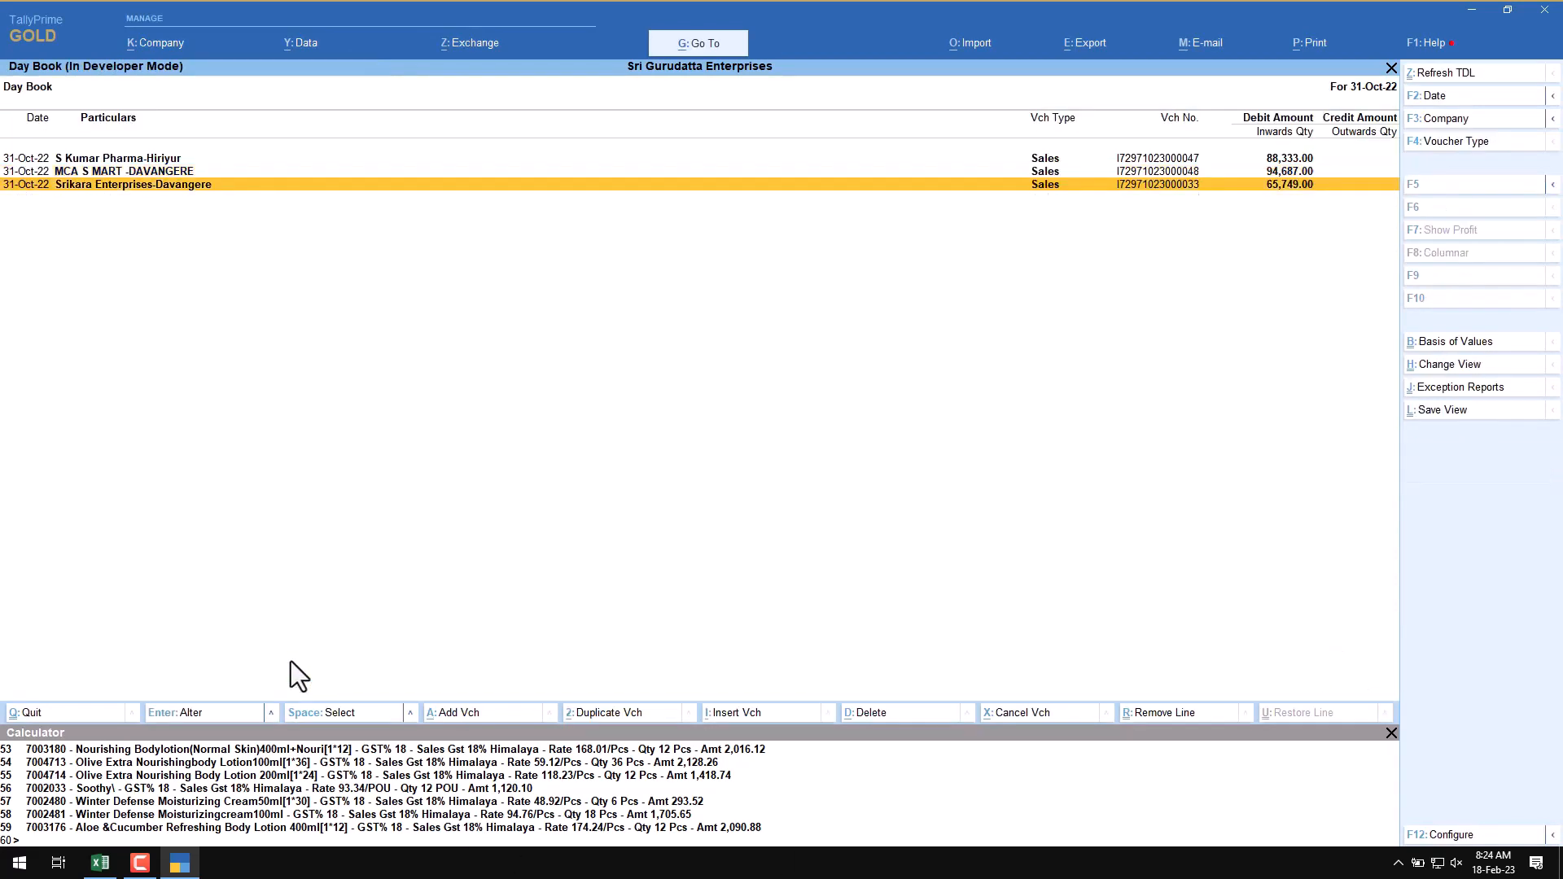
key("Return")
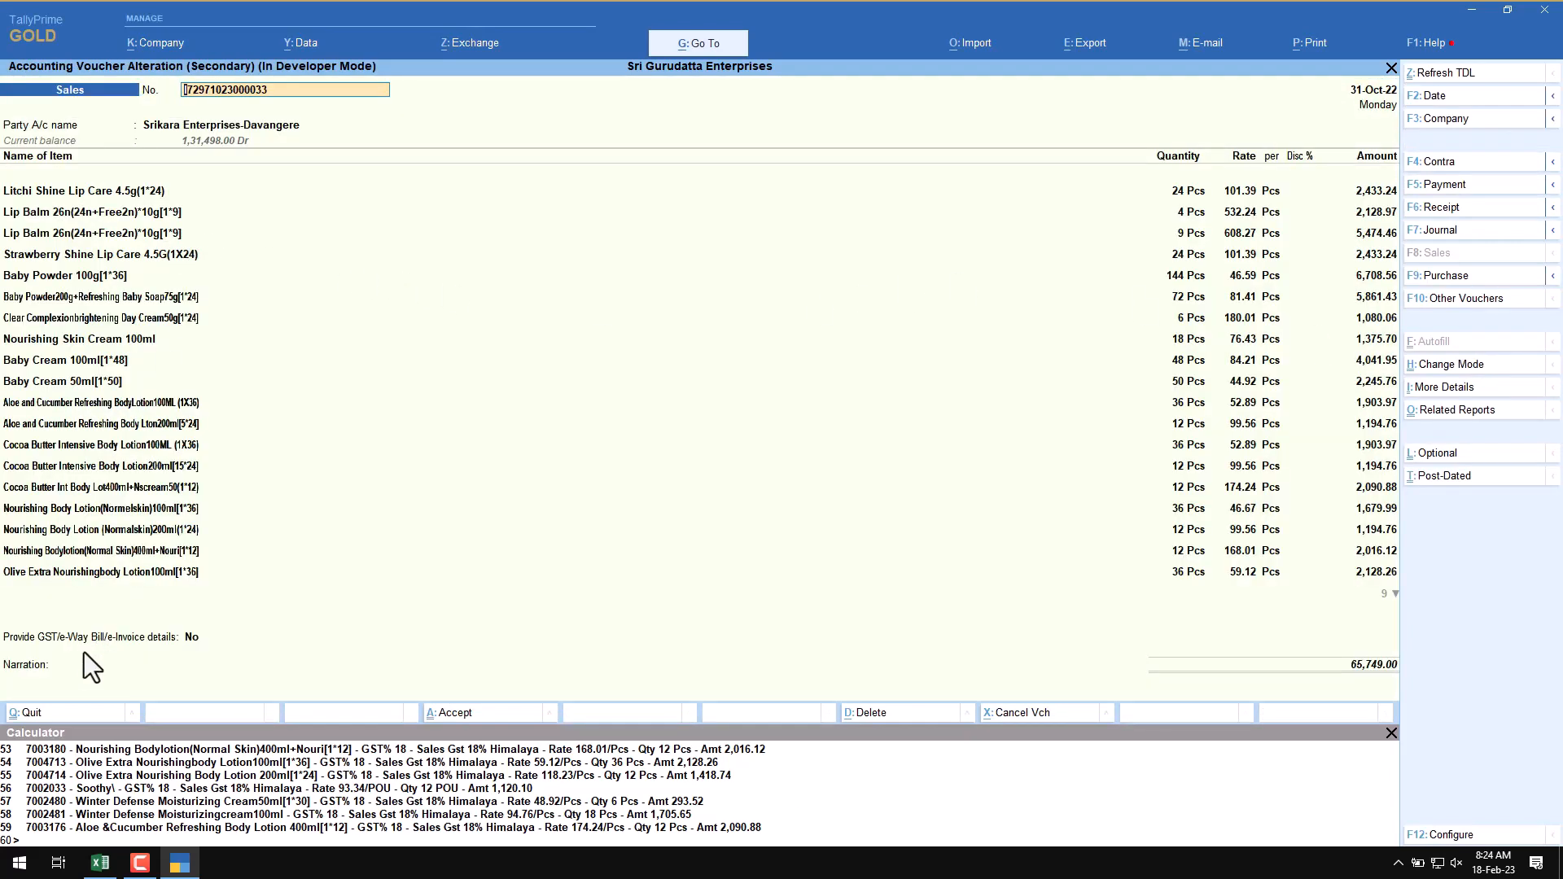
key("Escape")
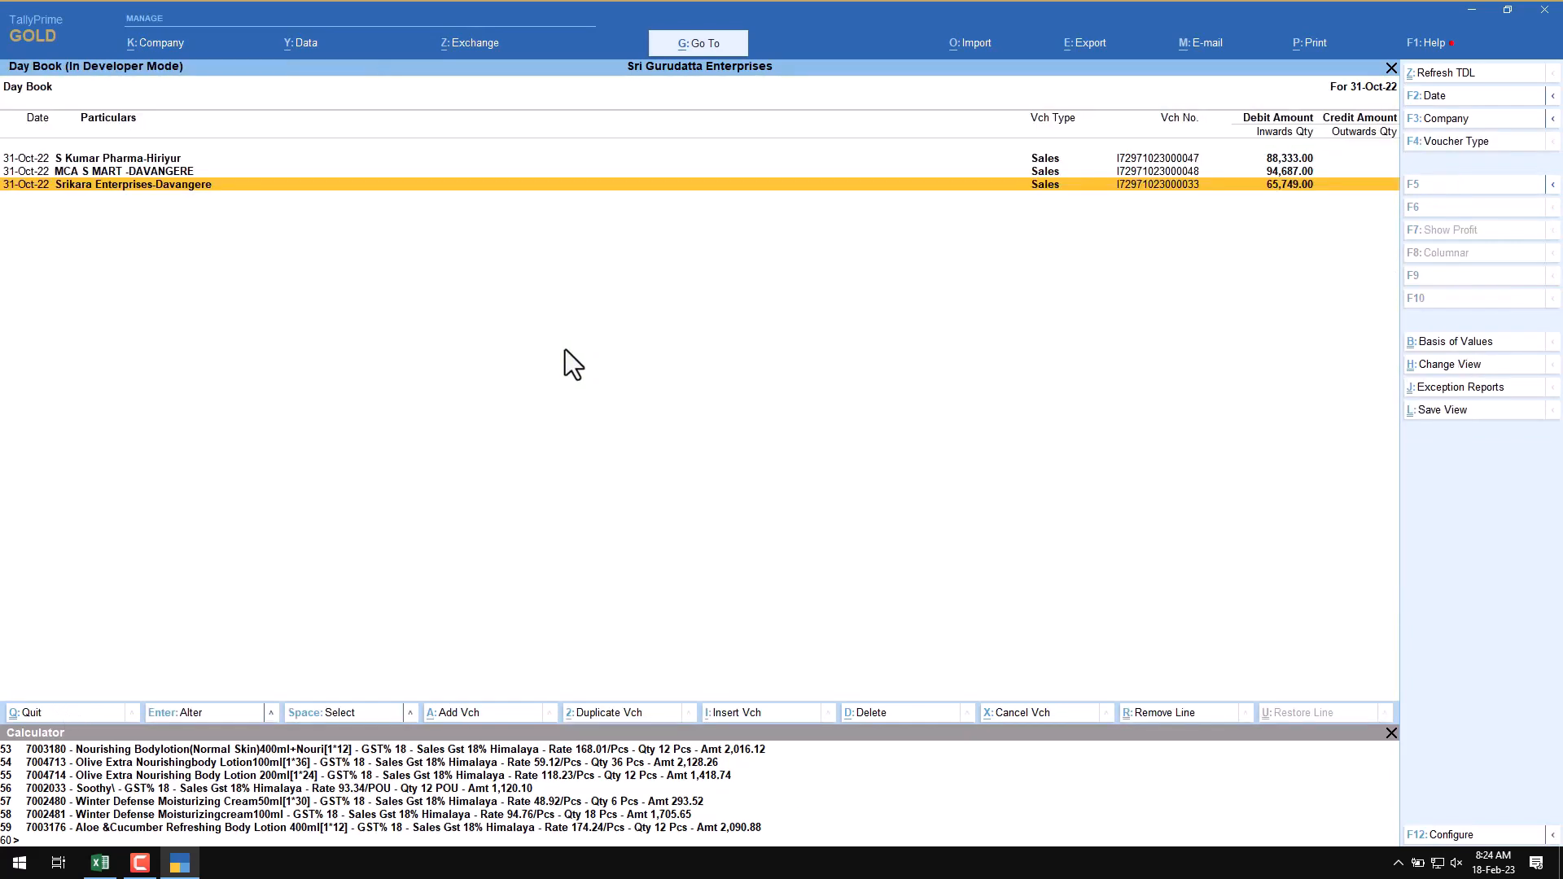
key("Escape")
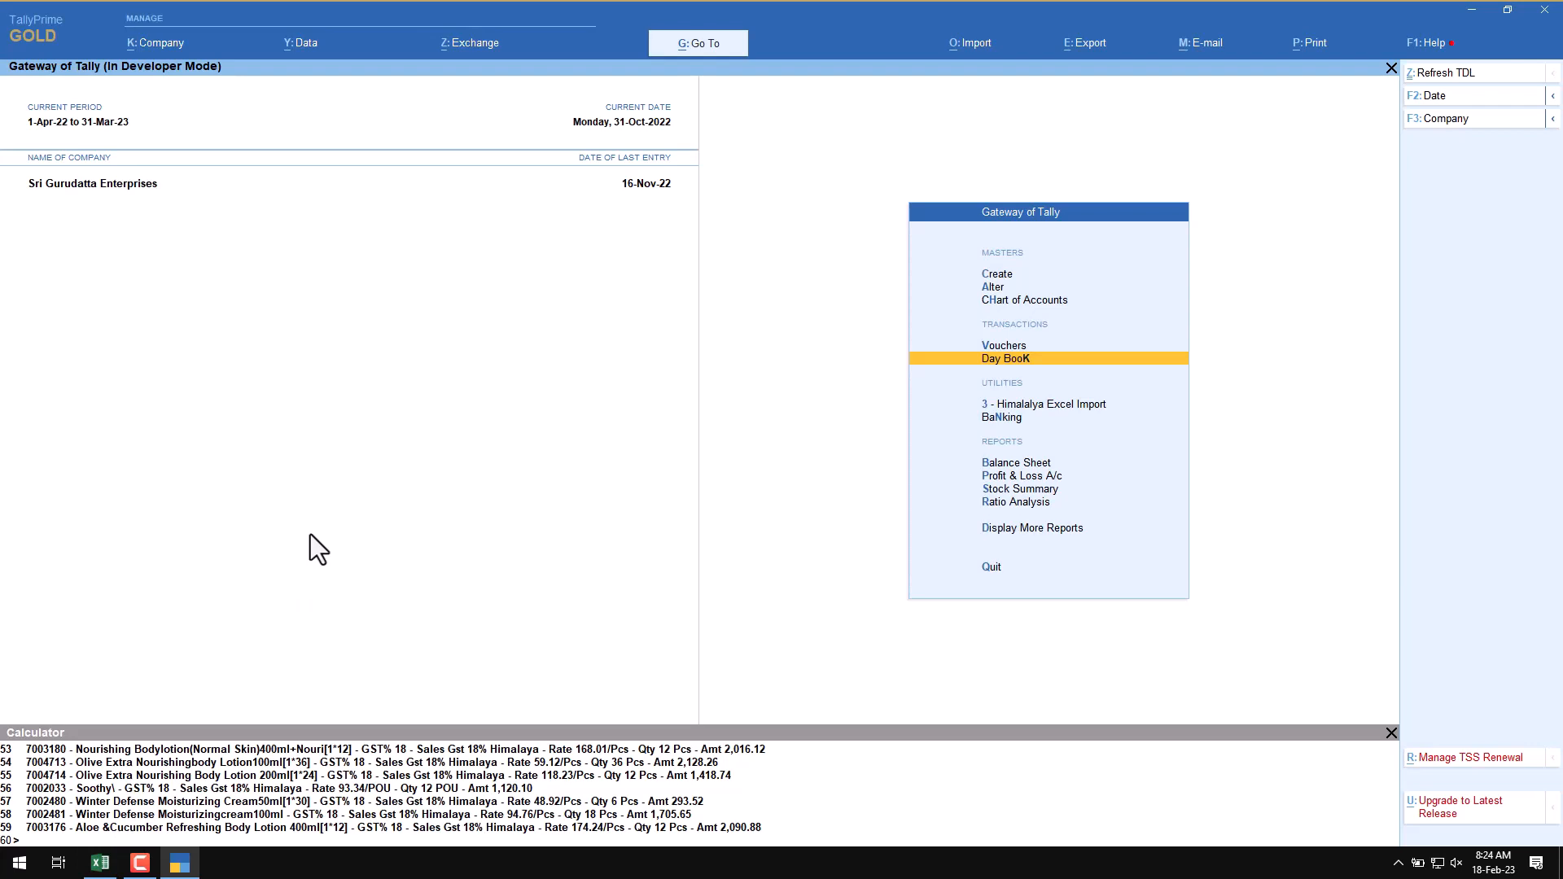
left_click(101, 863)
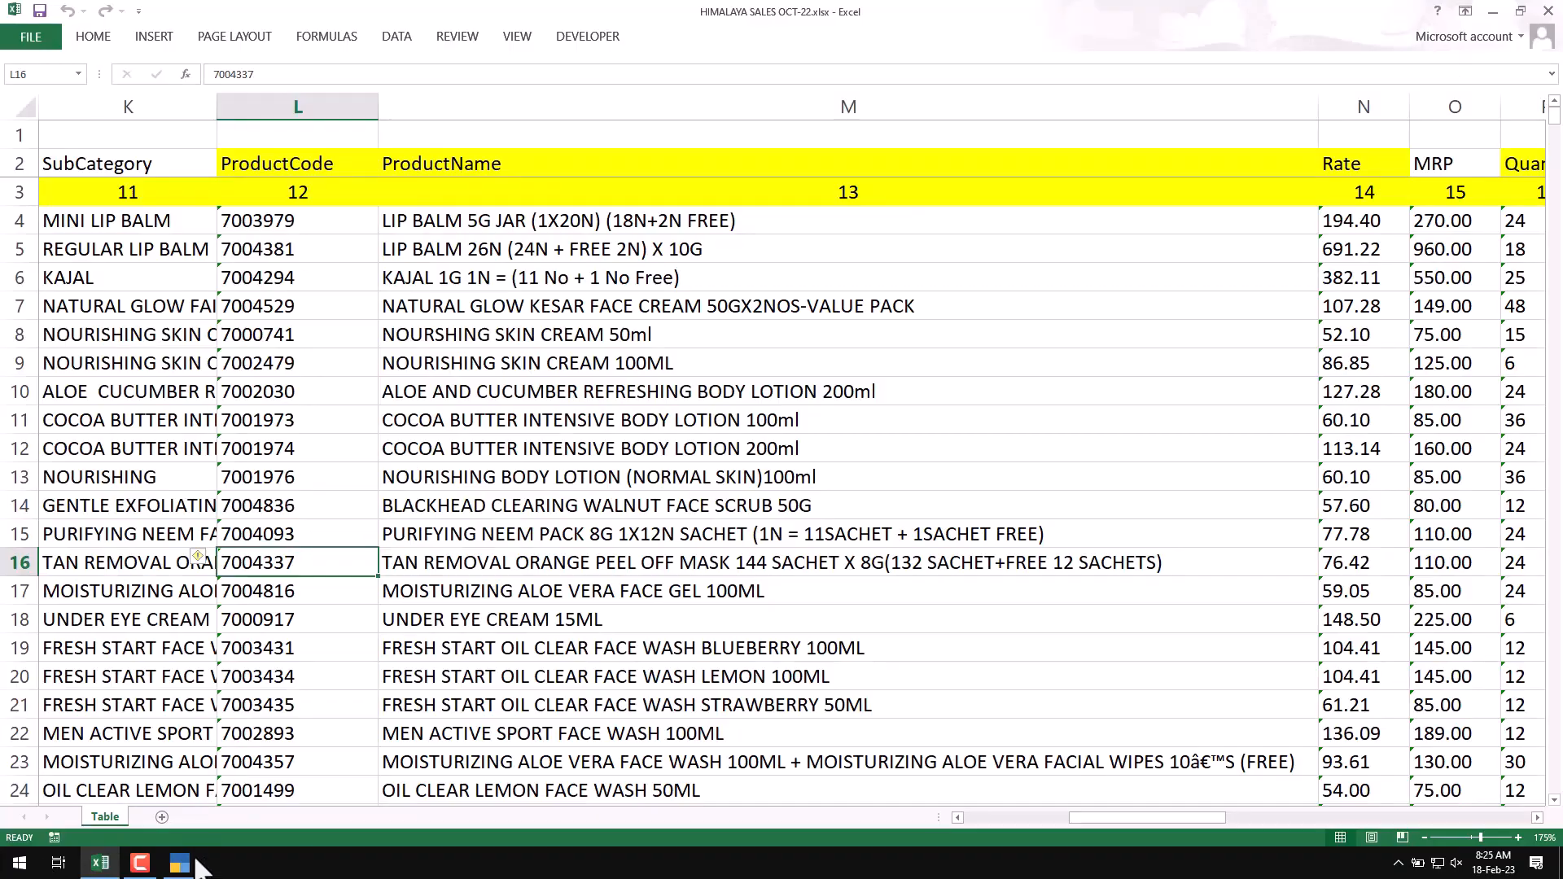
left_click(179, 863)
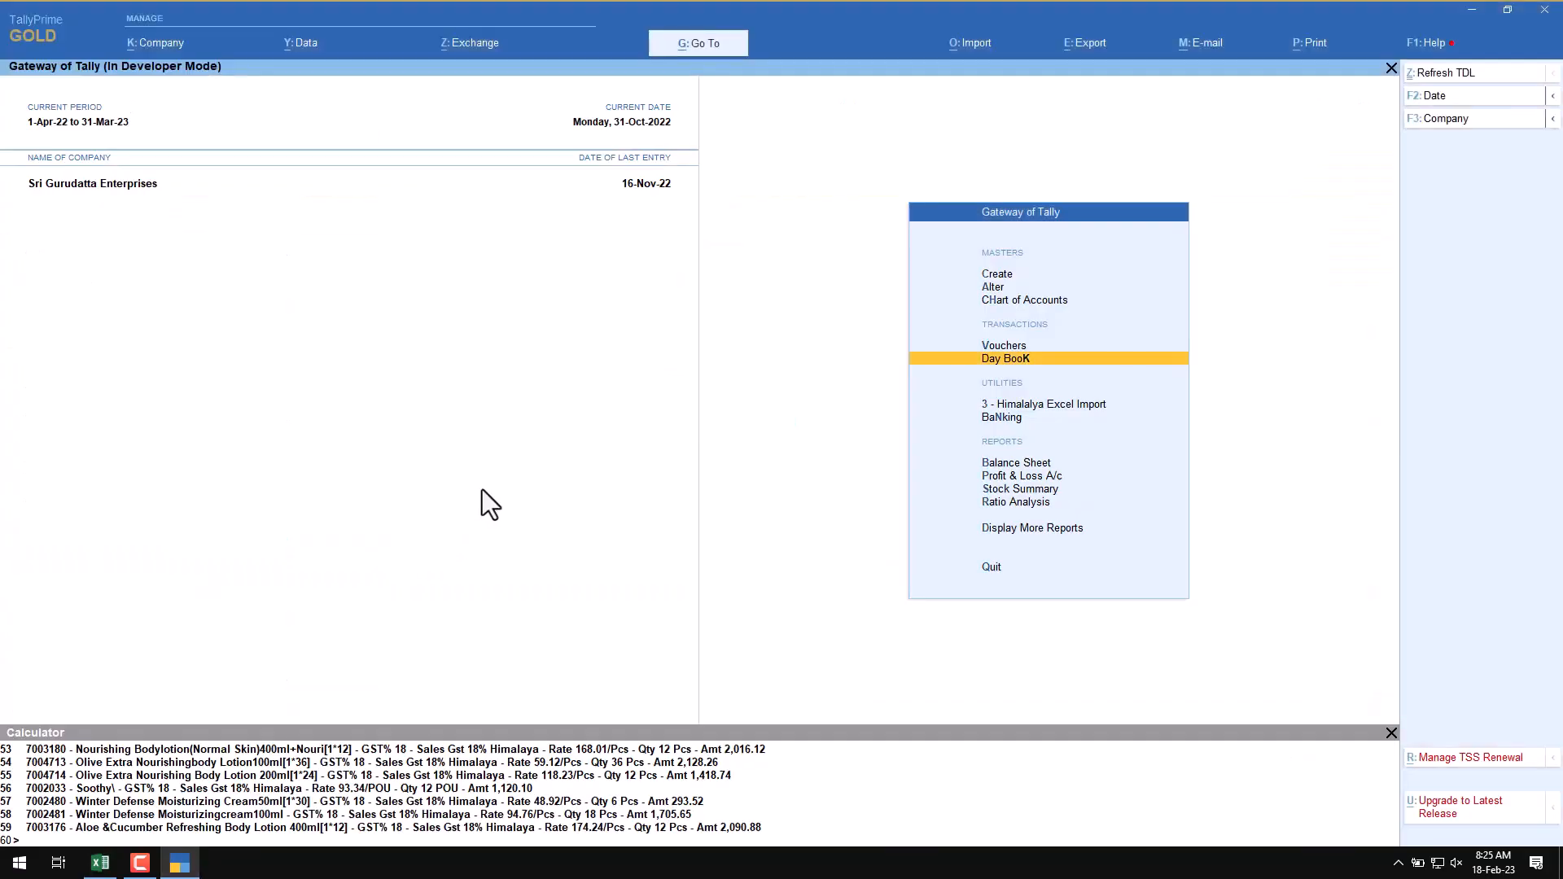